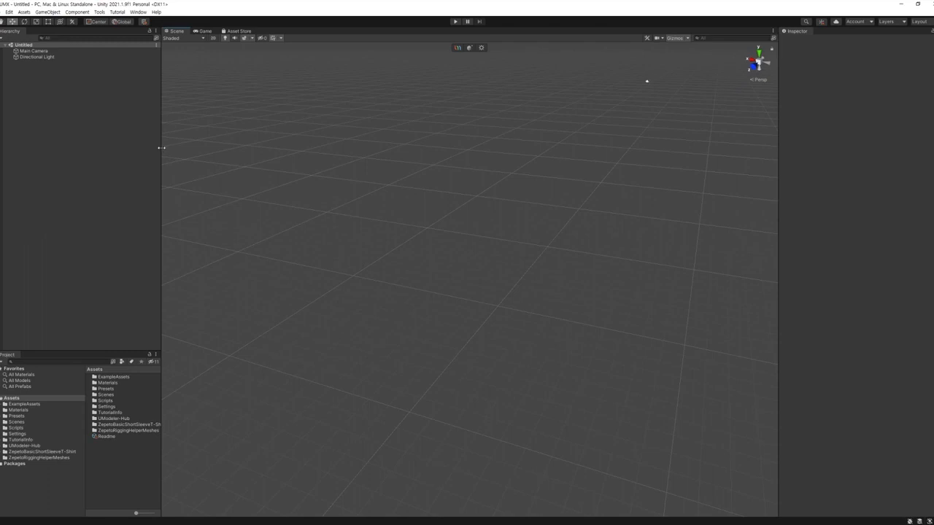
Narrow the Hierarchy and Project area along with the project folder tree, then show the Assets root folder
drag(162, 149, 141, 149)
click(76, 380)
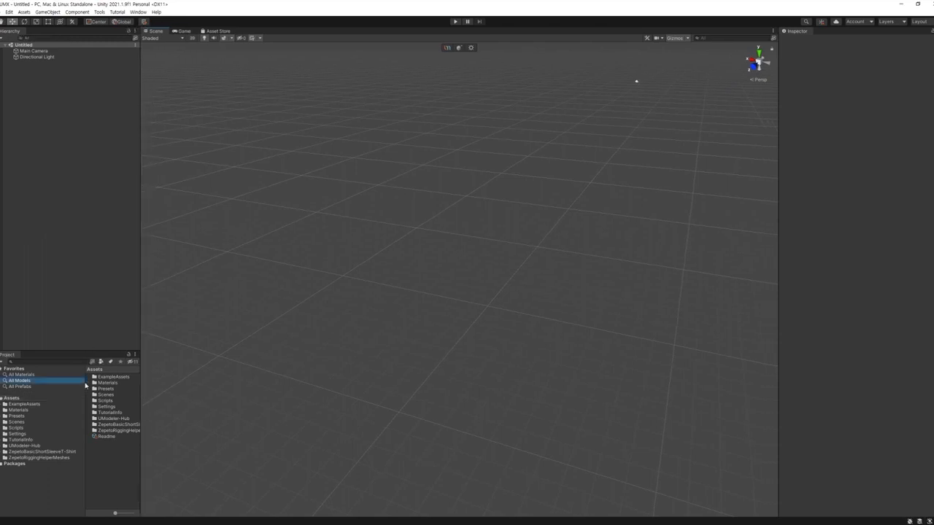
drag(85, 383, 59, 382)
click(17, 398)
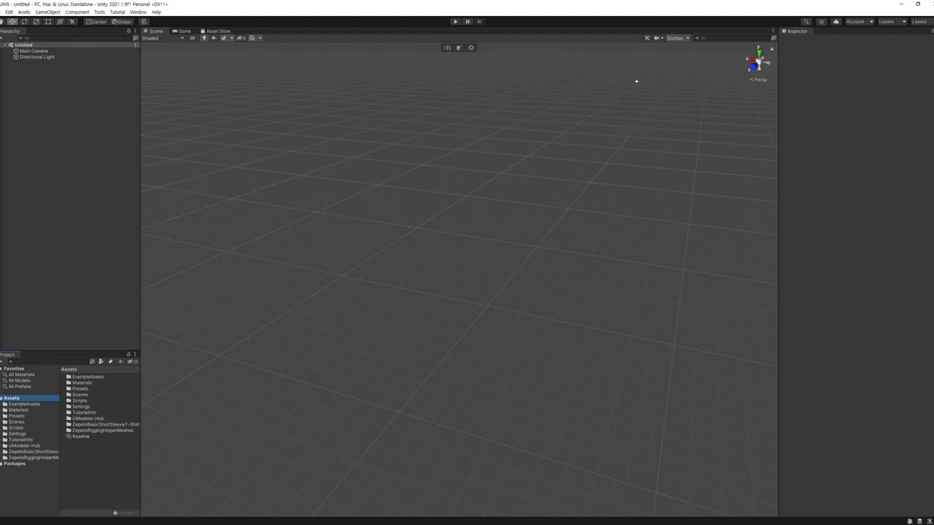
Create a UModeler X object and draw a box about 0.68 wide, 1.09 deep and 0.82 high on the grid
click(460, 48)
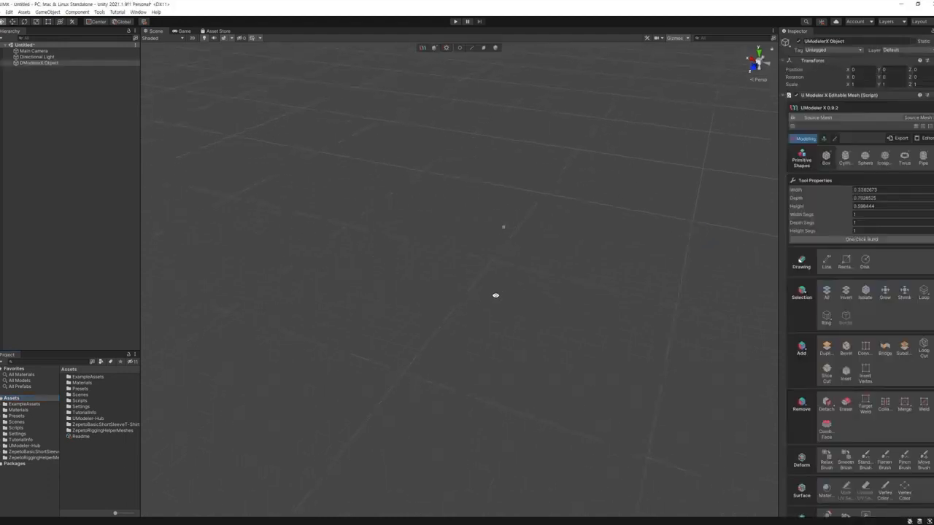
key(w)
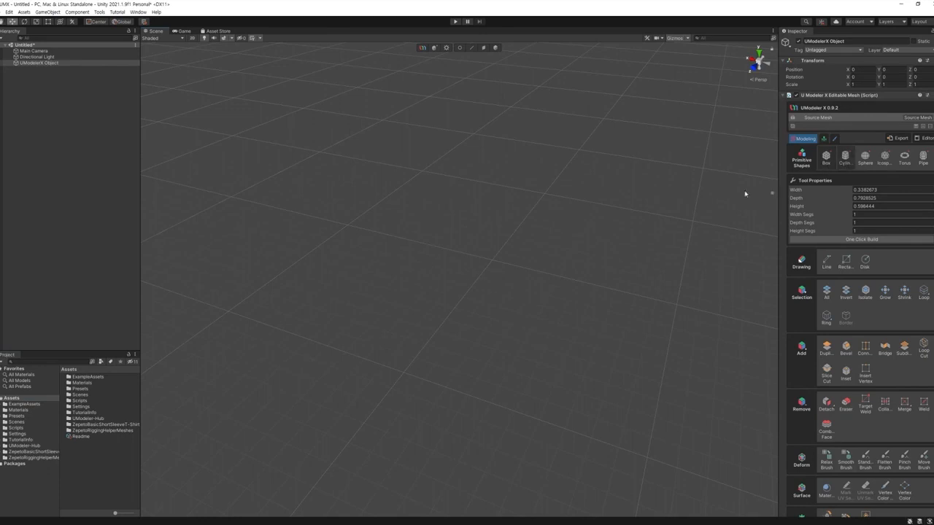
drag(503, 230, 546, 340)
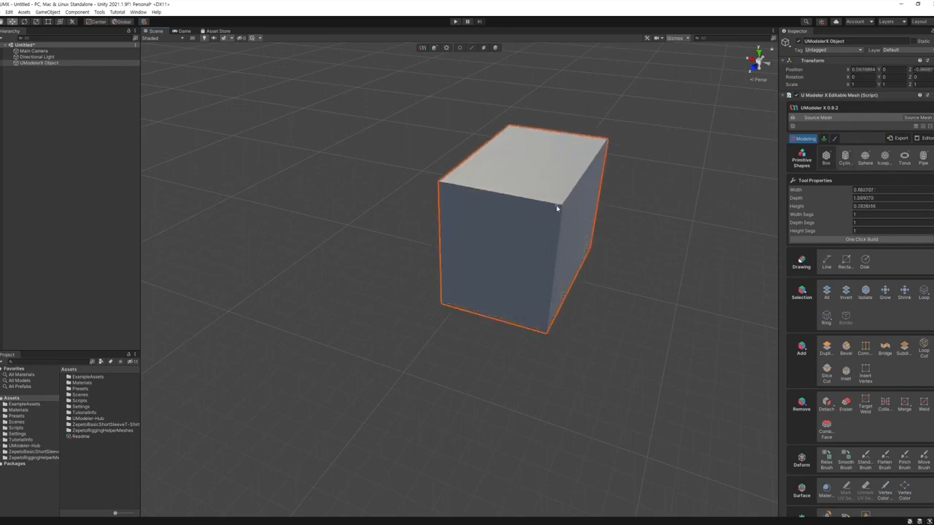
click(556, 205)
alt+drag(669, 314, 625, 279)
middle_drag(674, 287, 569, 296)
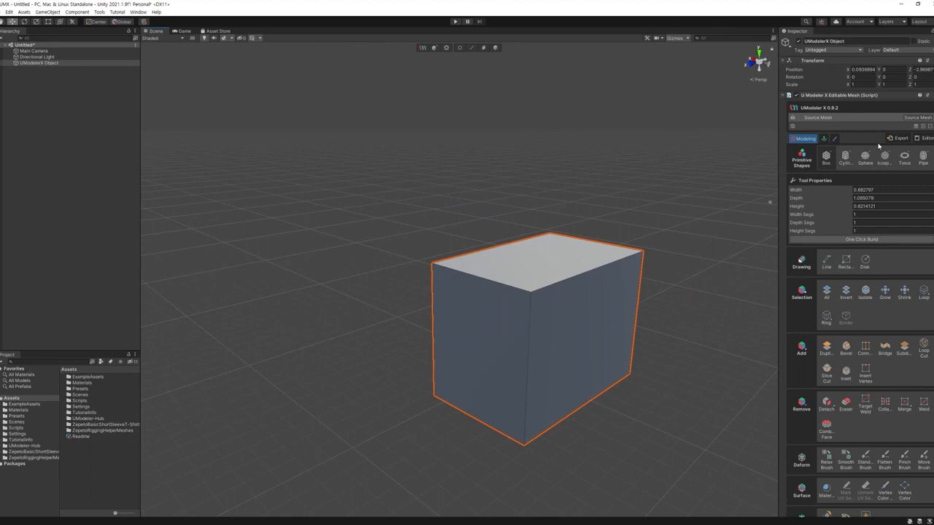
Inspect the box's UV layout in the UV Editor and the Painting 3D startup settings, returning to modeling mode
click(924, 138)
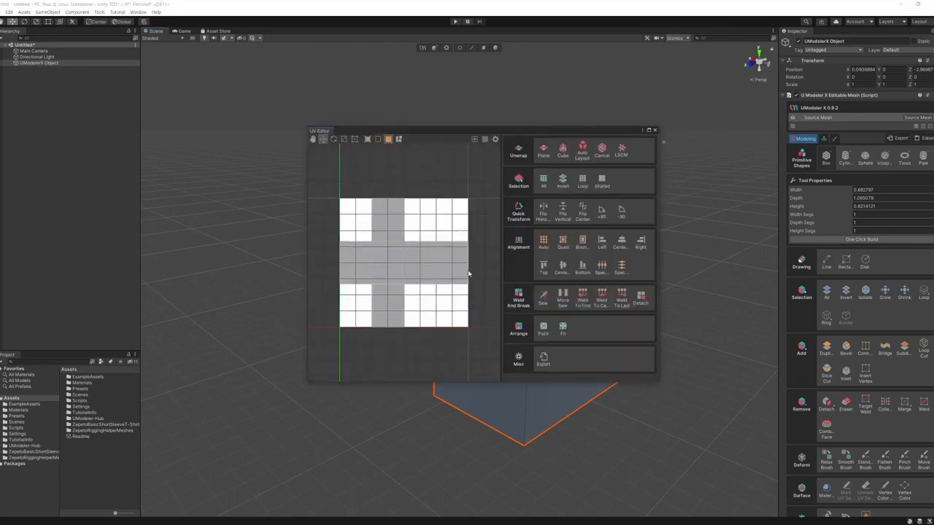
click(653, 131)
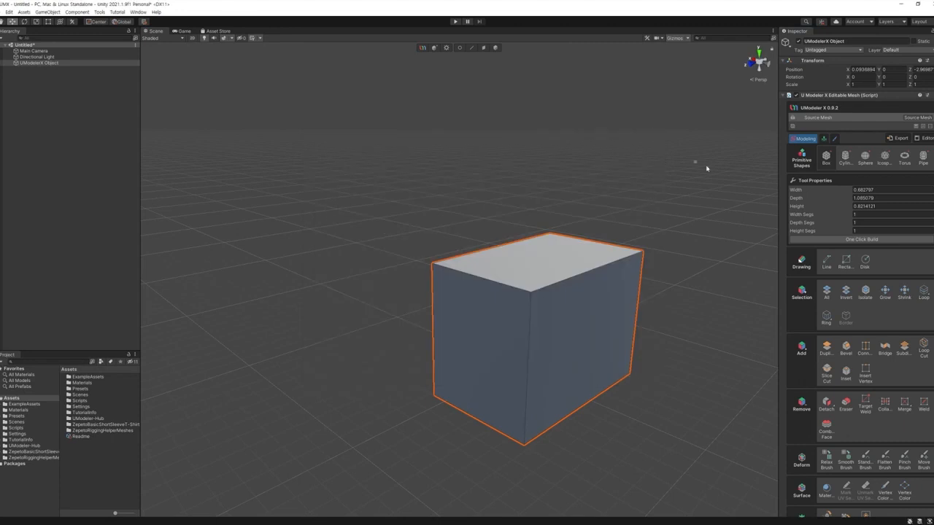
scroll(700, 195, down, 5)
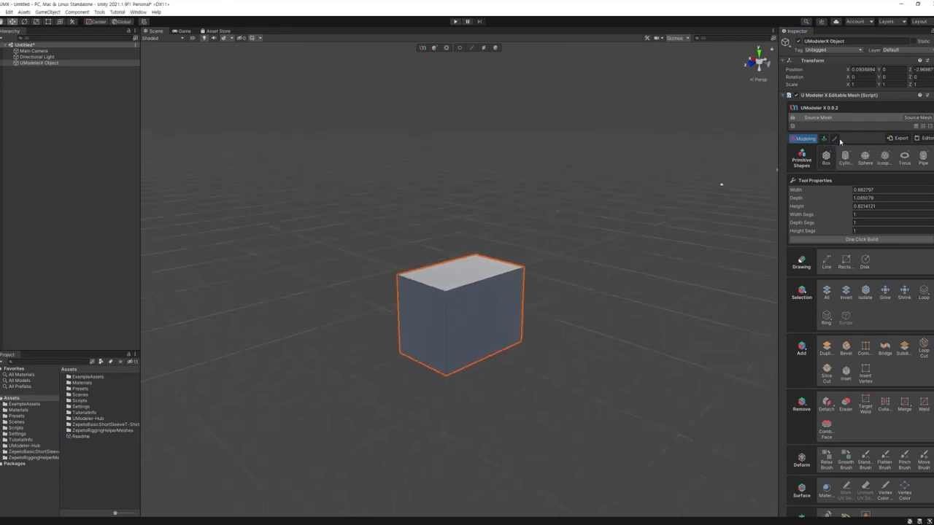
click(834, 139)
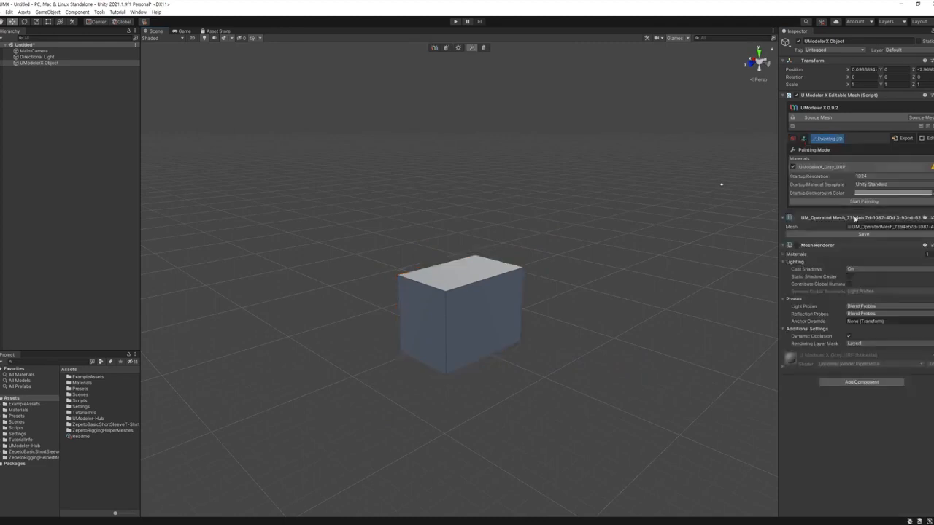
click(795, 140)
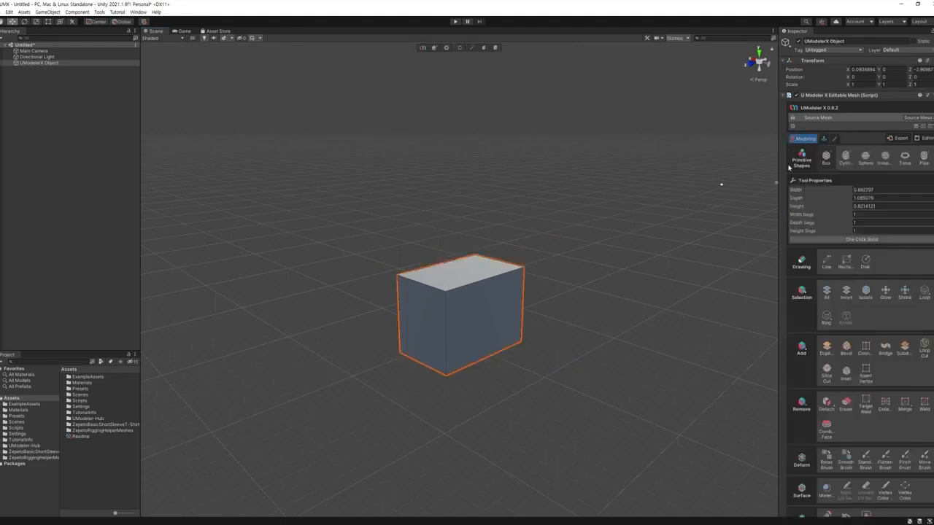
mouse_move(633, 277)
alt+mouse_down()
mouse_move(613, 300)
mouse_move(676, 324)
alt+mouse_up()
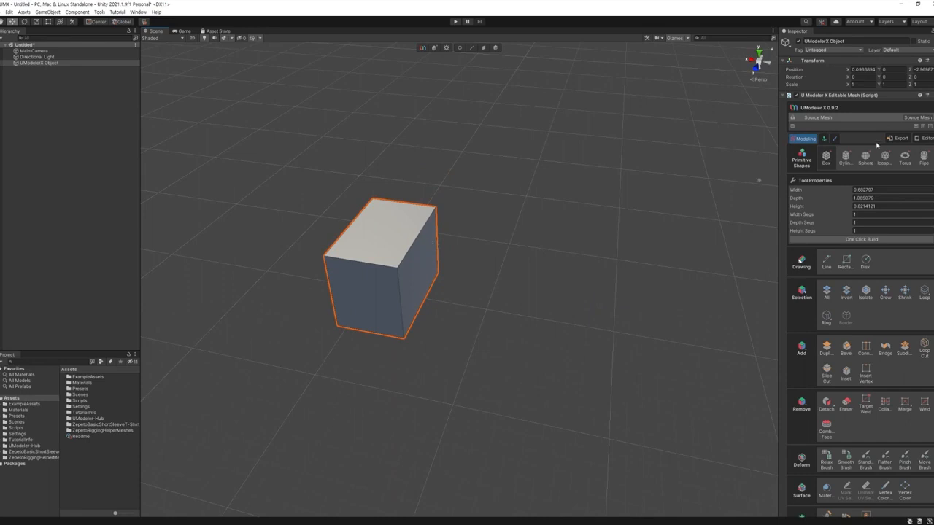
Cancel the UV unwrap on all faces of the box and check the object in Painting 3D mode
click(927, 138)
click(890, 151)
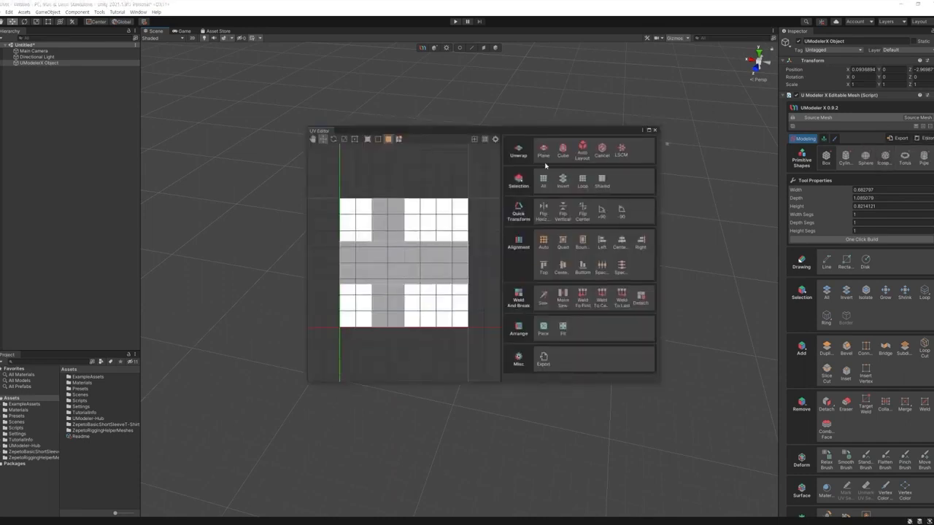
click(484, 47)
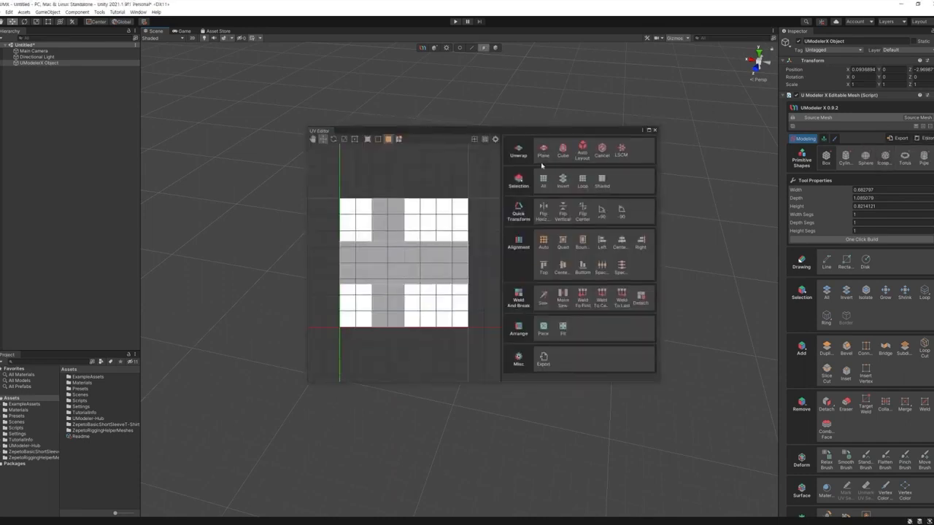
drag(550, 134, 694, 136)
drag(228, 146, 492, 412)
click(753, 156)
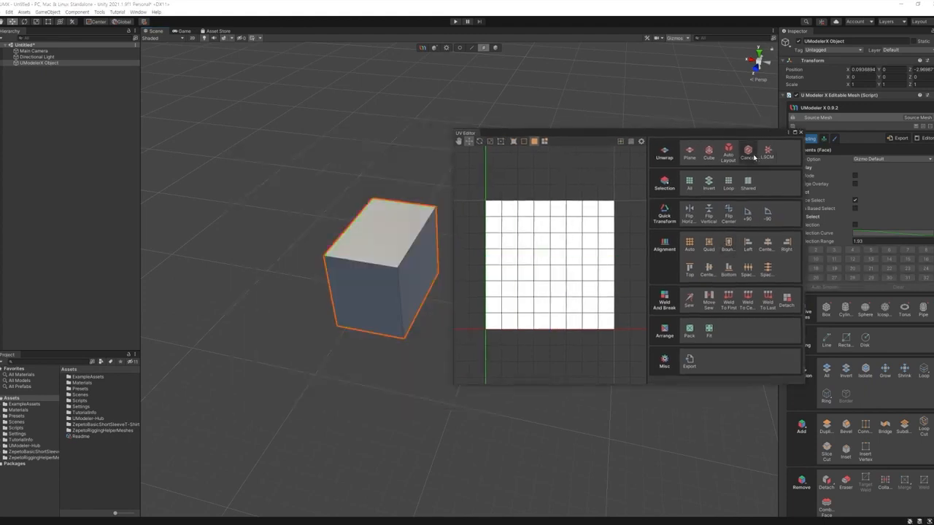
click(802, 133)
click(833, 138)
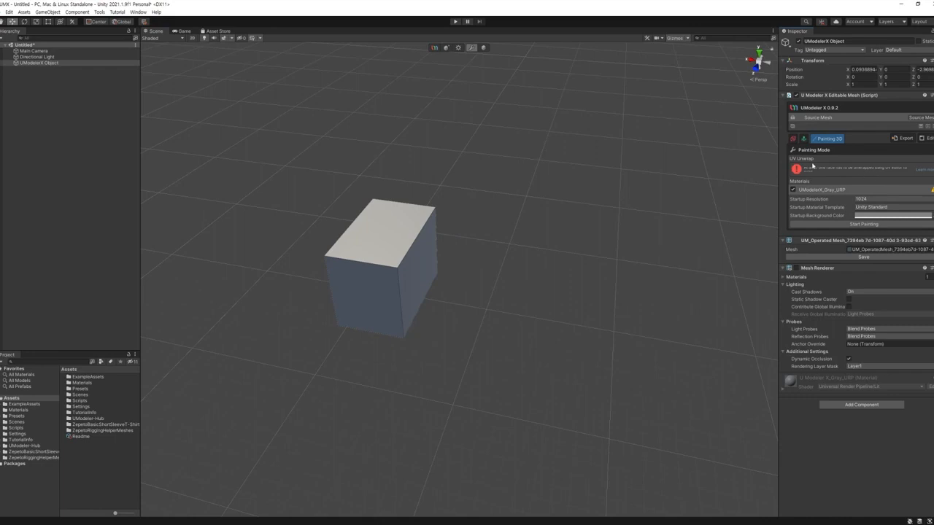
Return to modeling mode, undo the UV unwrap removal and check the box's layout in the UV Editor
click(794, 139)
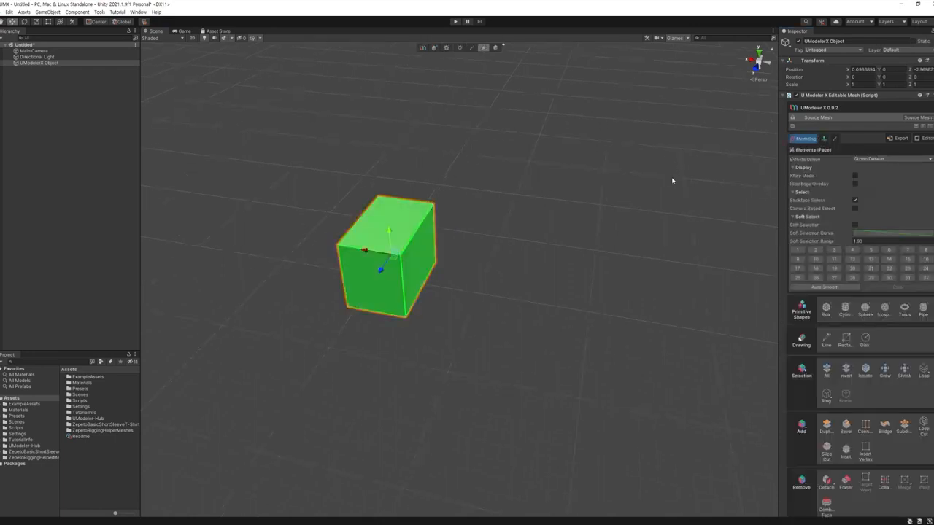
click(926, 138)
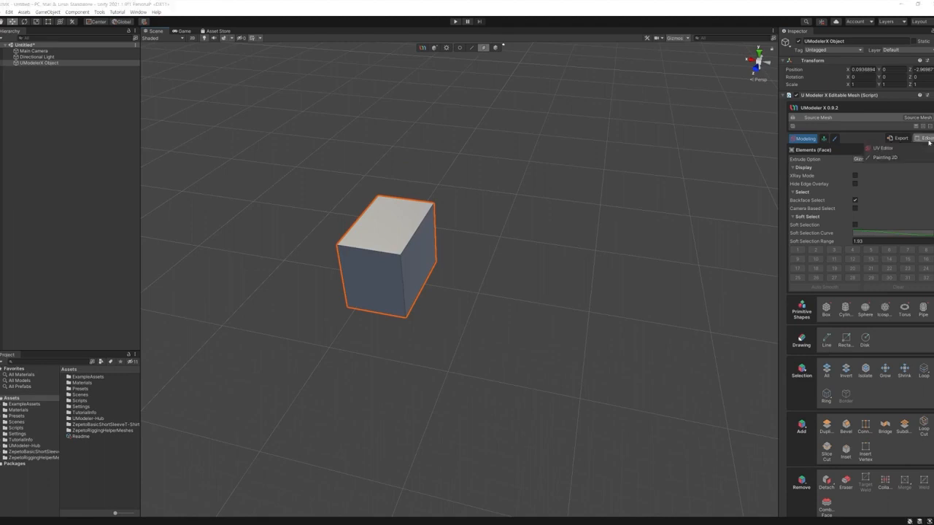
click(883, 148)
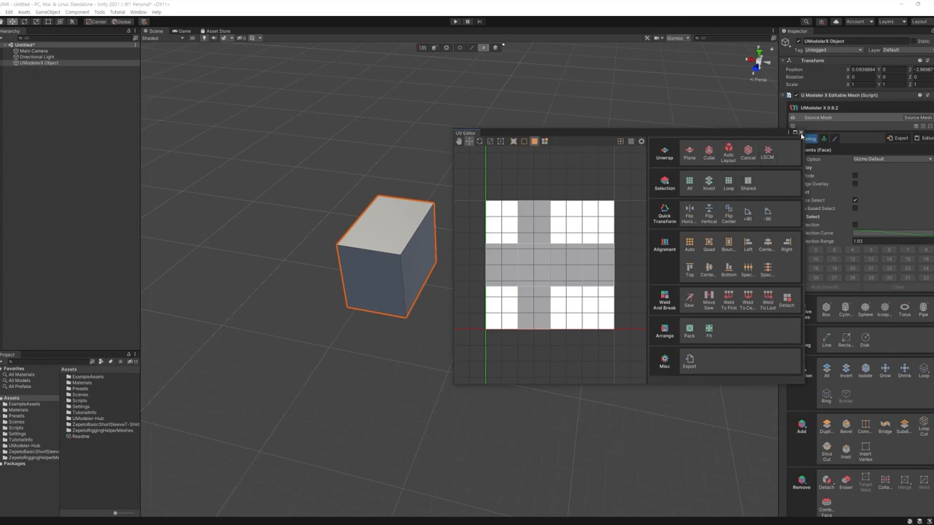
click(802, 133)
alt+drag(622, 230, 642, 228)
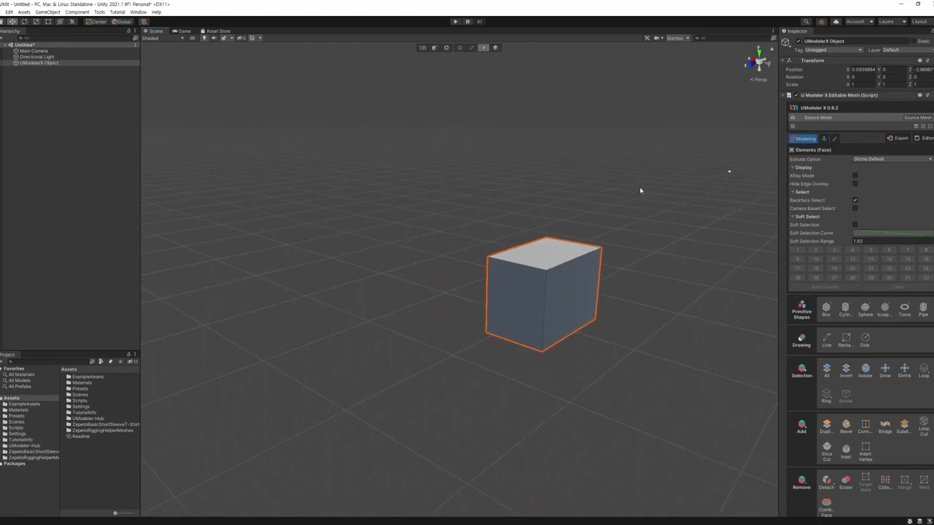
Enter Painting 3D mode and set the startup resolution to 2048, keeping the Unity Standard material template
click(836, 139)
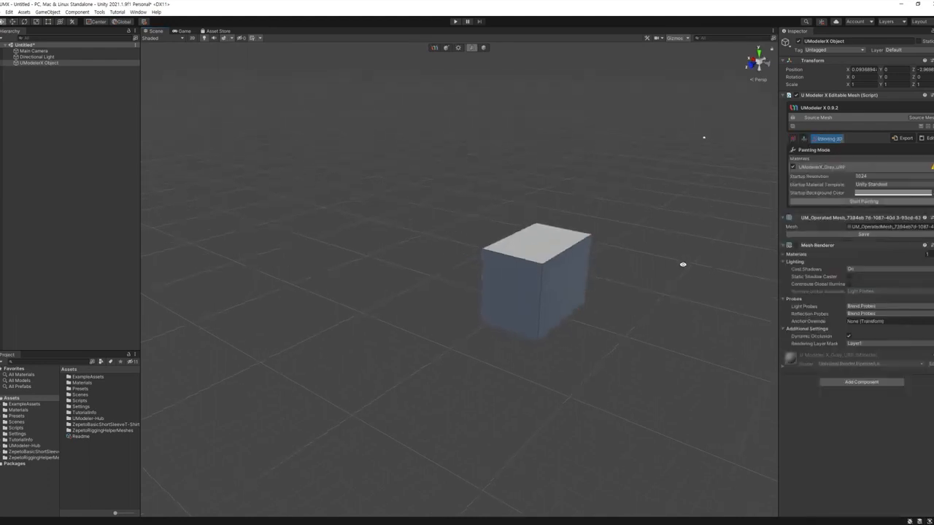
mouse_move(686, 235)
alt+mouse_down()
mouse_move(718, 243)
mouse_move(773, 215)
alt+mouse_up()
click(861, 177)
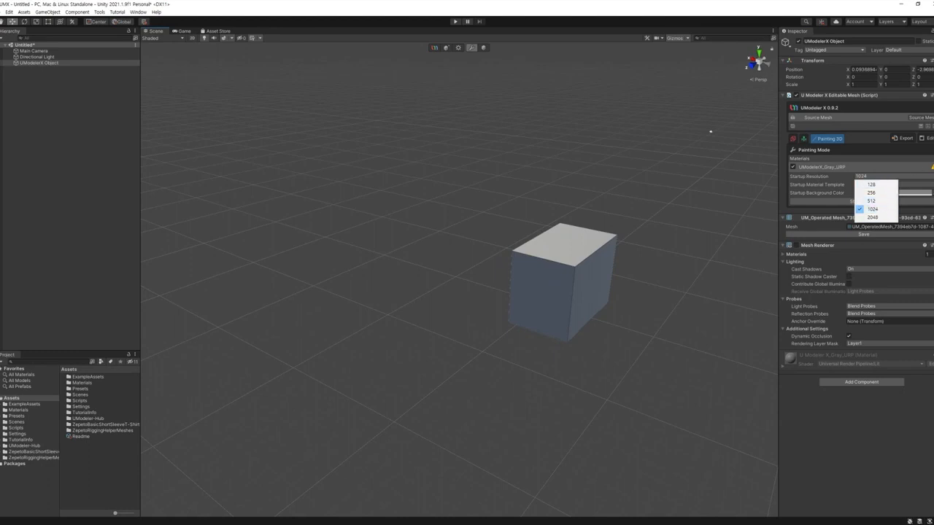
click(882, 218)
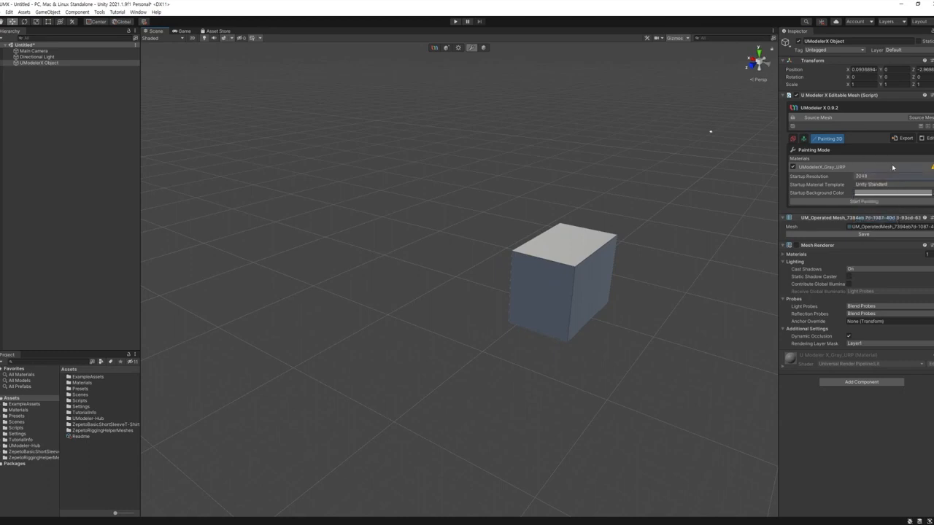
click(869, 184)
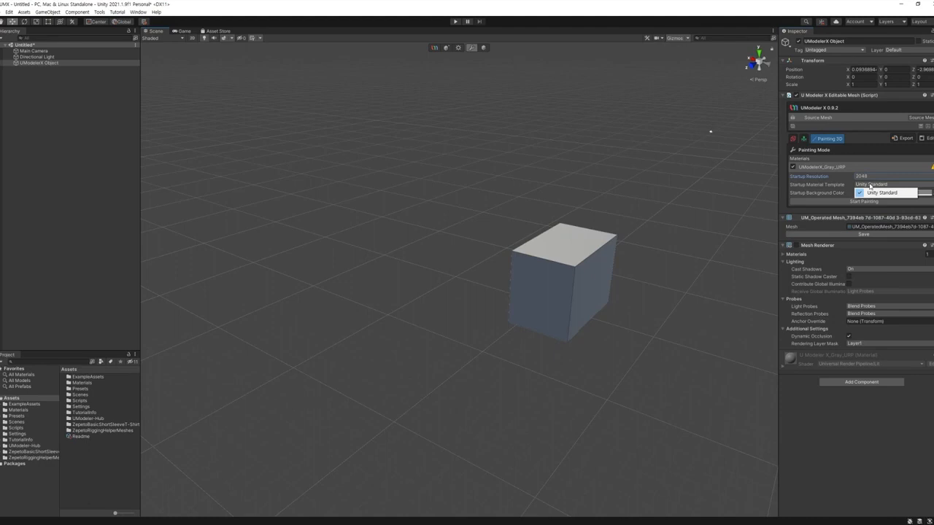
click(835, 192)
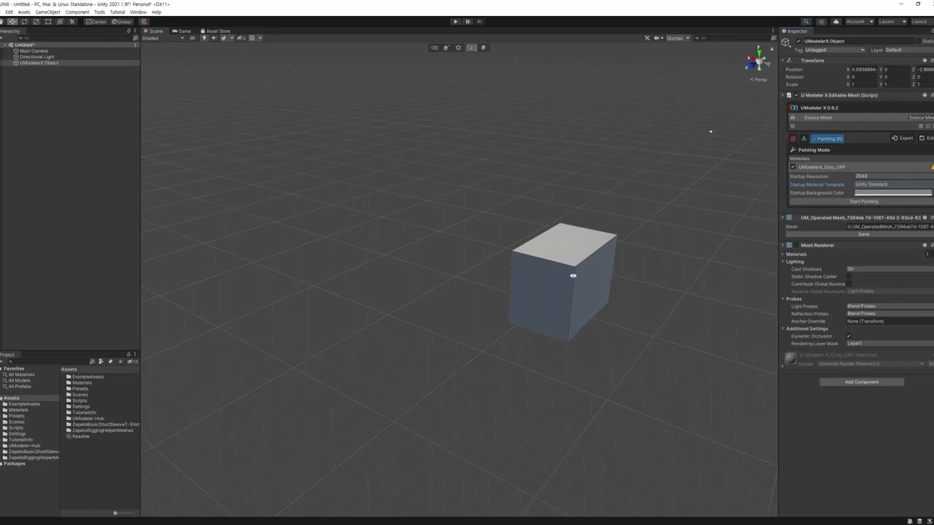
Set the startup background color for painting to light cyan
alt+drag(572, 276, 682, 311)
middle_drag(423, 271, 650, 326)
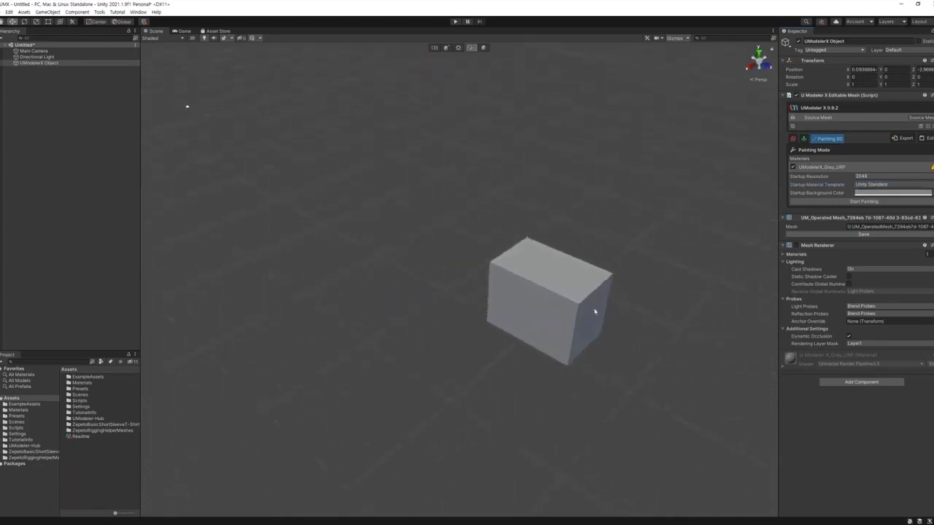
mouse_move(595, 311)
alt+right_down()
mouse_move(667, 314)
mouse_move(605, 307)
alt+right_up()
middle_drag(605, 307, 538, 291)
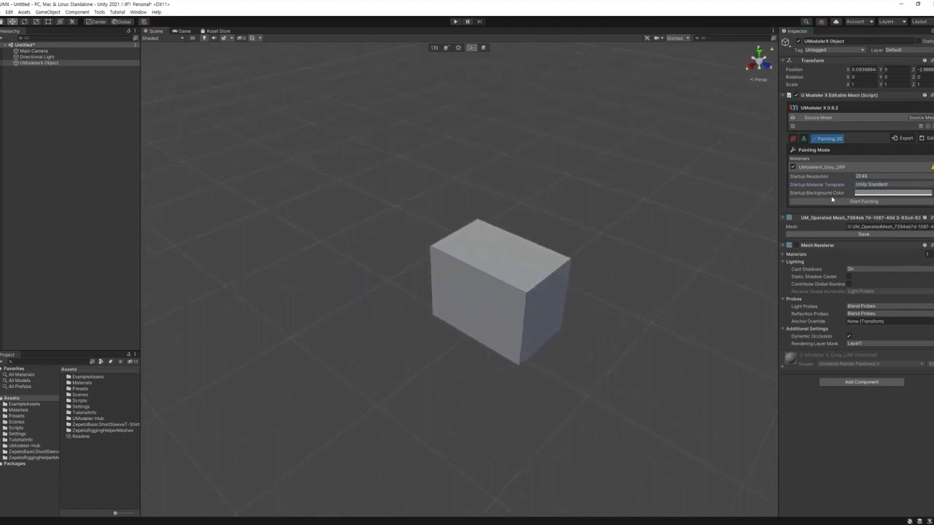
click(881, 193)
click(879, 223)
click(883, 249)
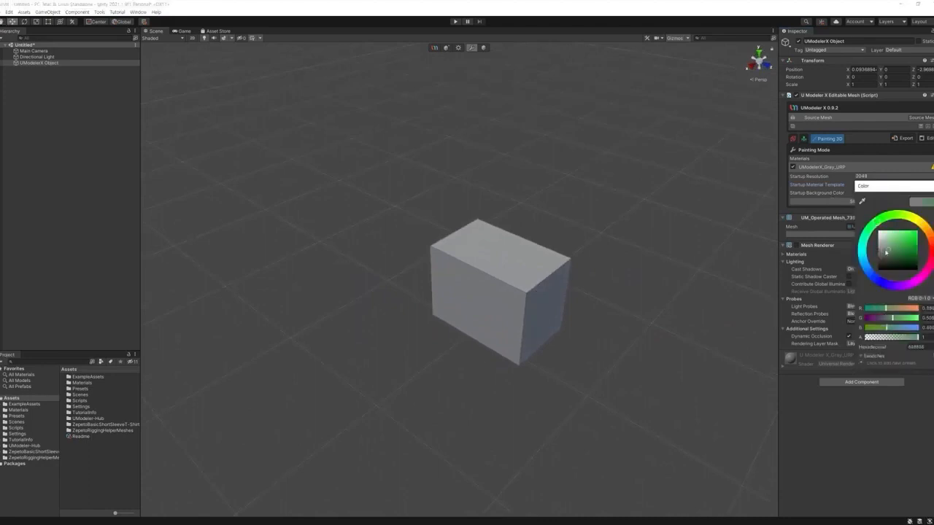
click(865, 250)
click(898, 232)
click(933, 185)
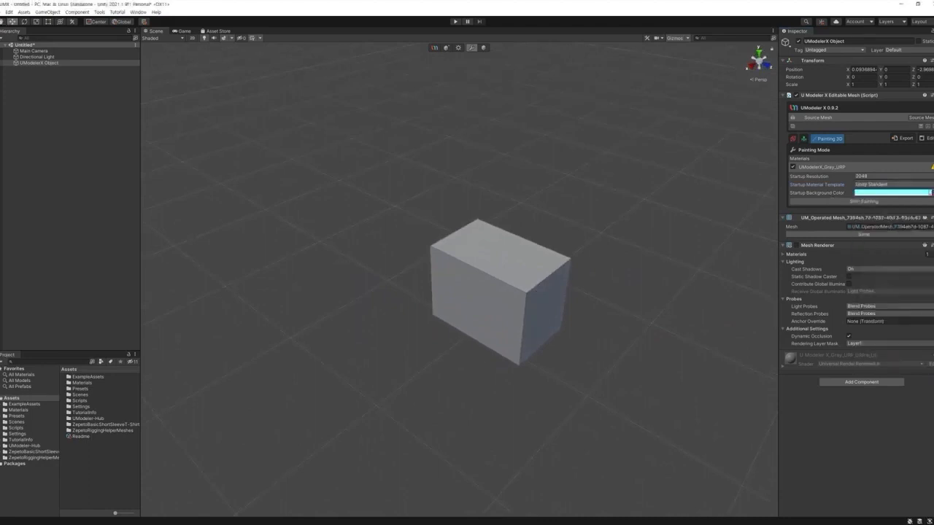
Start painting on the box with the chosen startup settings and view the painted box up close
click(869, 202)
mouse_move(576, 321)
alt+mouse_down()
mouse_move(659, 289)
mouse_move(603, 326)
mouse_move(486, 258)
mouse_move(684, 306)
mouse_move(586, 299)
mouse_move(628, 318)
alt+mouse_up()
scroll(676, 343, up, 3)
middle_drag(675, 343, 617, 334)
scroll(667, 325, up, 4)
scroll(645, 319, up, 2)
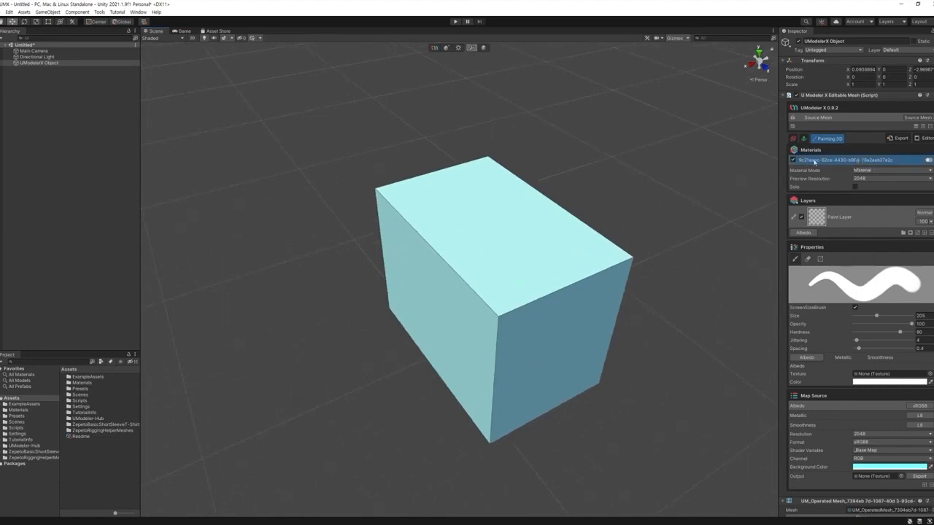
Switch to modeling mode and check the box's assigned material with the Material tool
scroll(844, 365, down, 6)
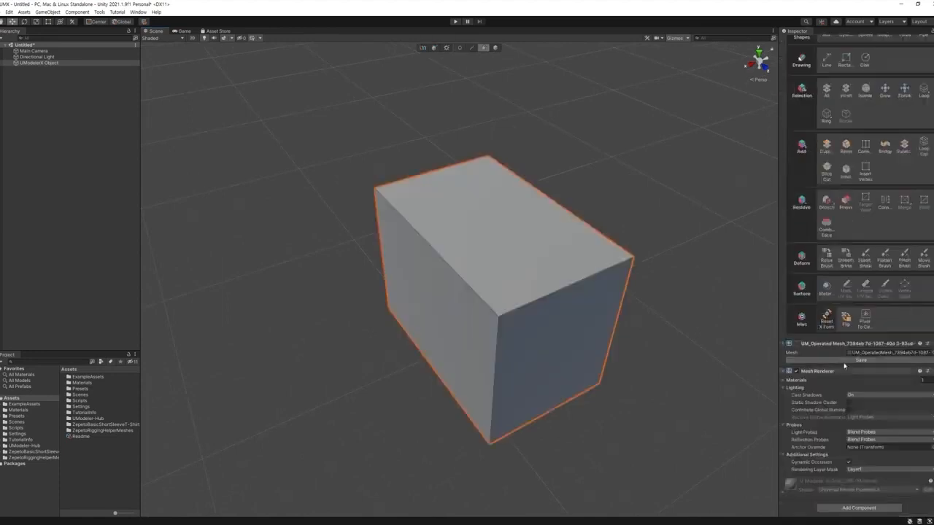
click(827, 291)
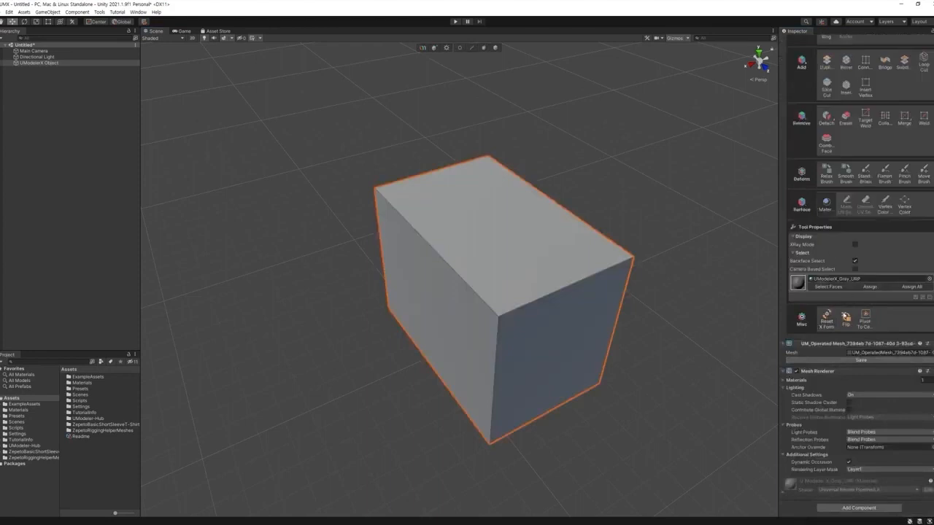
scroll(853, 302, up, 5)
scroll(871, 371, down, 5)
scroll(845, 315, up, 6)
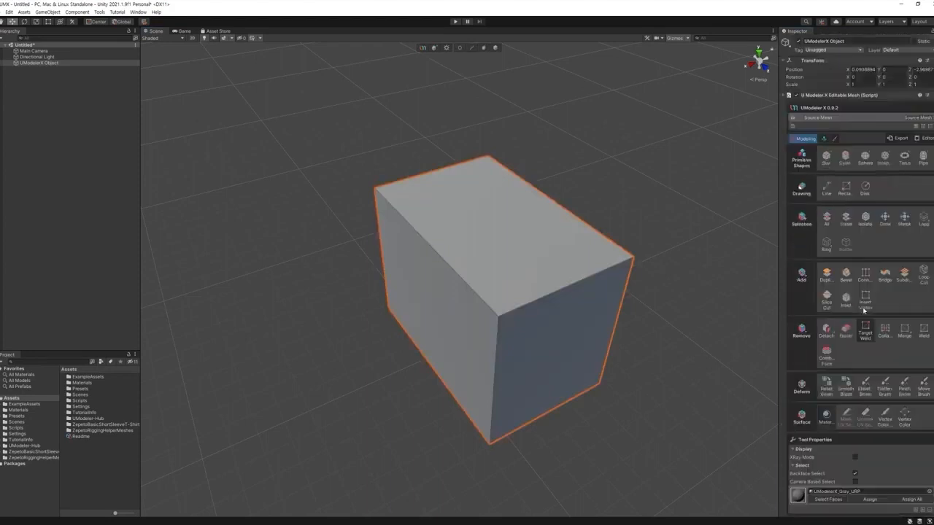
Apply the cyan painting material to the box from Painting 3D mode and return to modeling mode
click(831, 138)
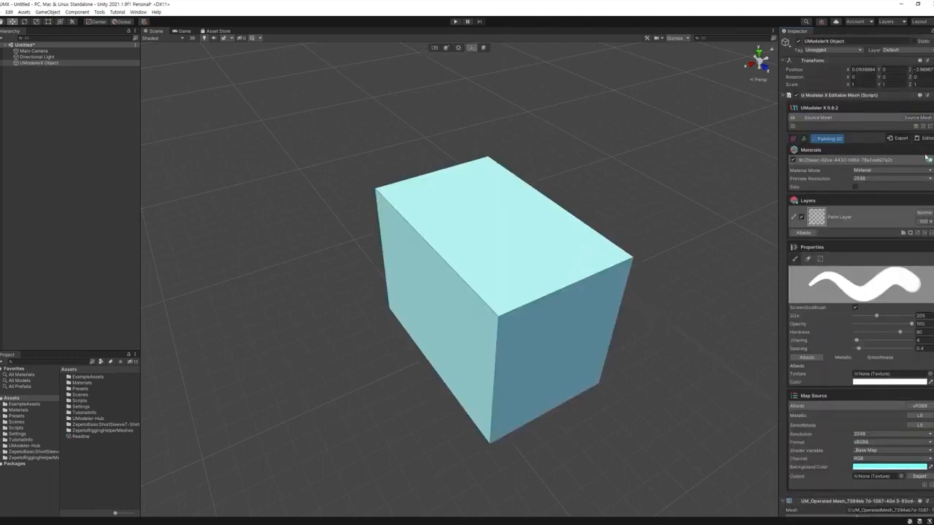
click(794, 139)
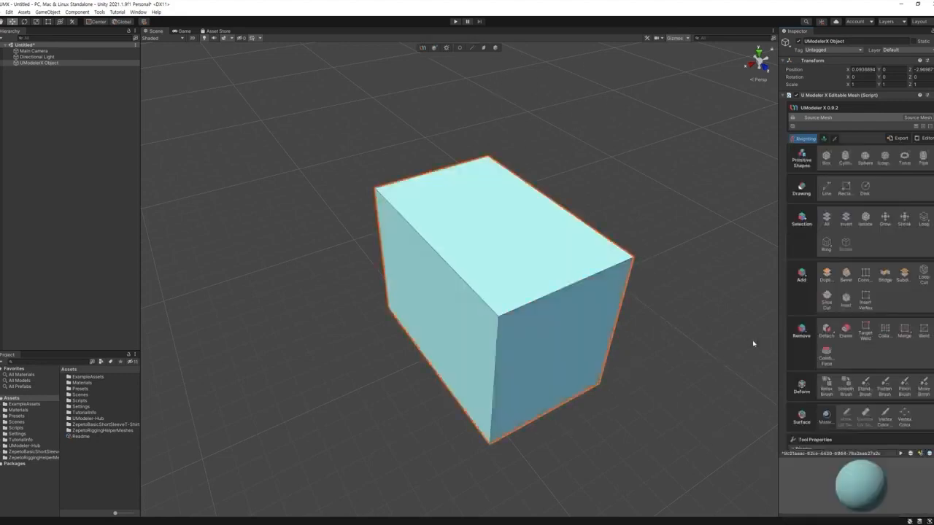
Switch the box to Painting 3D mode and look over the available Material Mode options
scroll(853, 406, down, 3)
scroll(861, 390, up, 3)
click(835, 138)
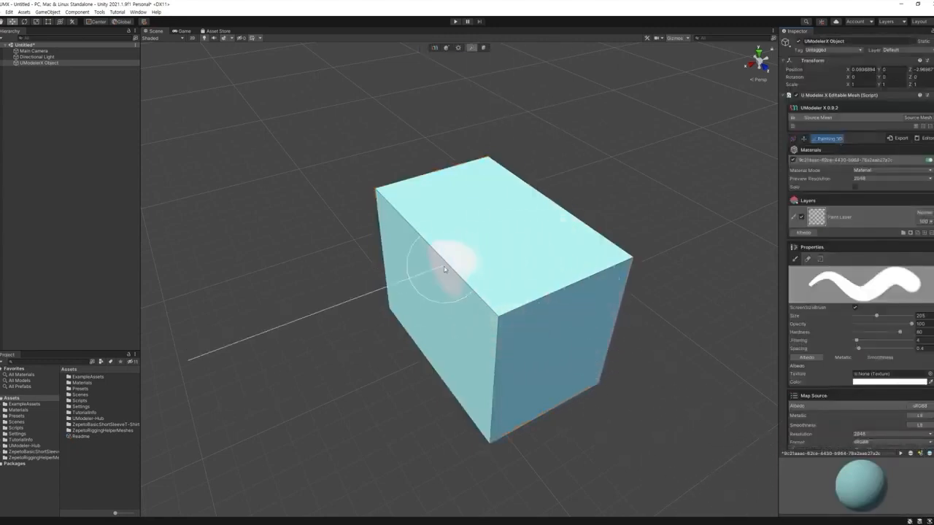
right_drag(695, 318, 688, 302)
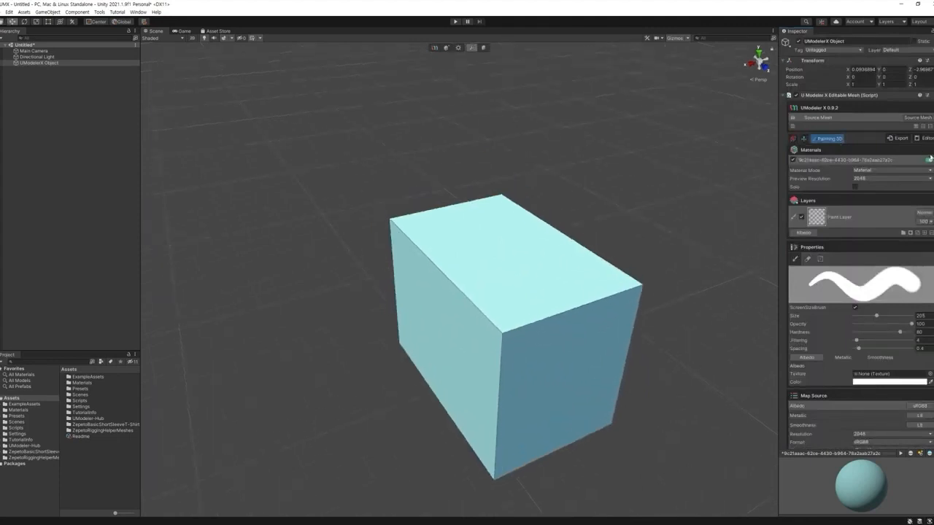
middle_drag(693, 224, 681, 207)
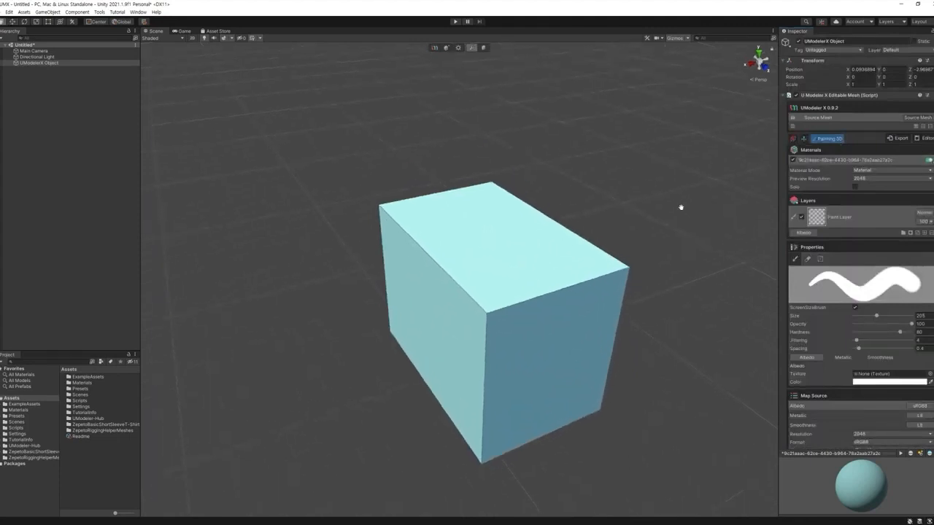
click(874, 171)
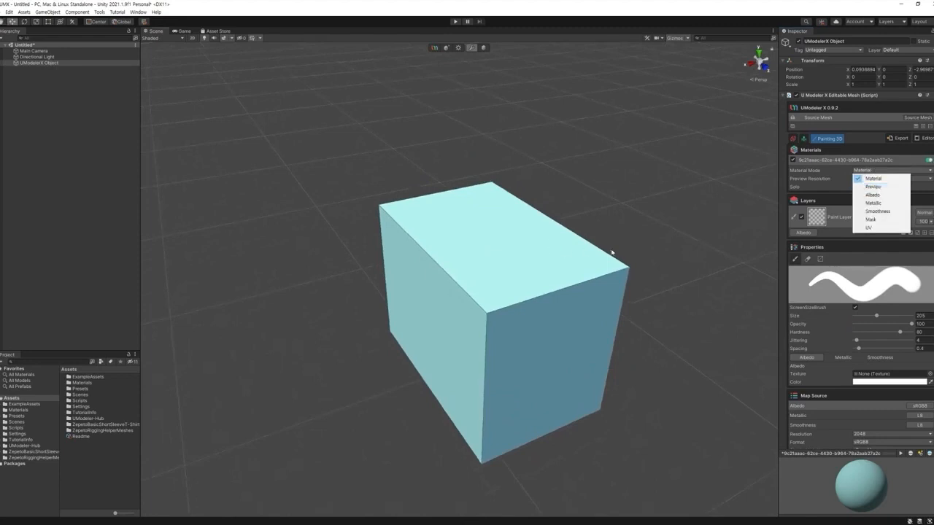
click(675, 241)
Set the brush's albedo color to dark red and paint a blotch across the box's top and front faces
click(879, 382)
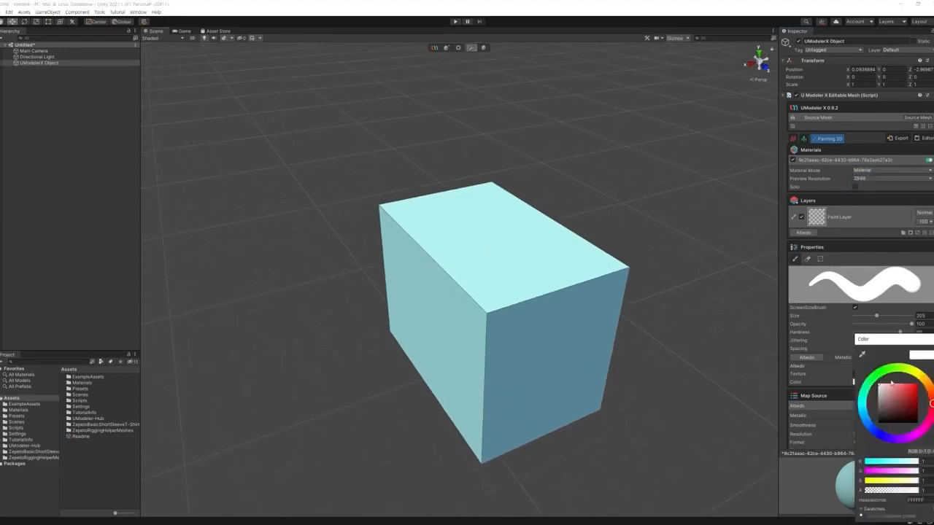
click(912, 400)
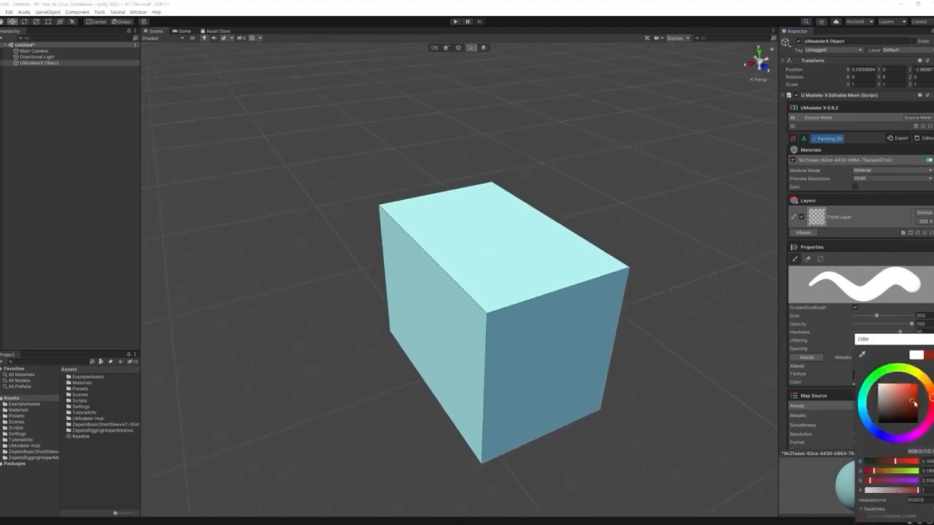
alt+drag(653, 365, 507, 377)
mouse_move(586, 290)
mouse_down()
mouse_move(599, 334)
mouse_move(643, 362)
mouse_move(640, 403)
mouse_move(573, 396)
mouse_up()
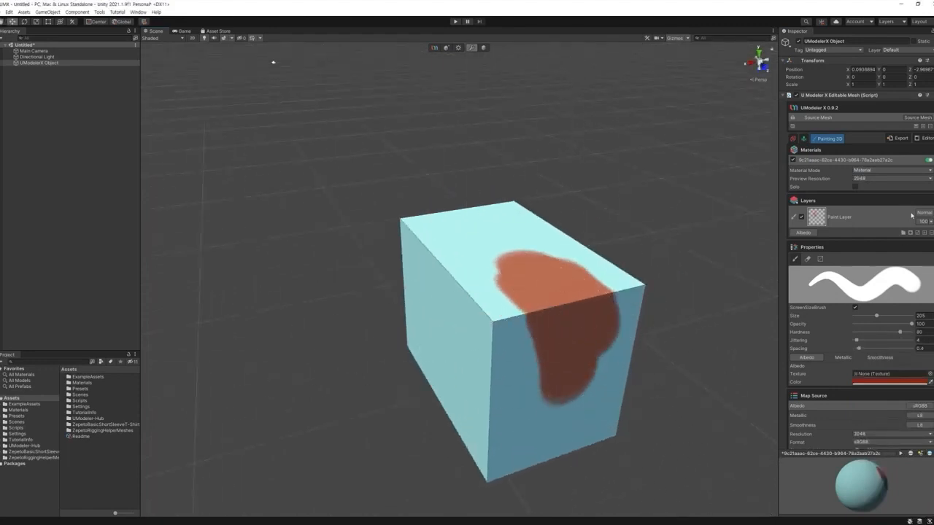
View the paint in the Albedo material mode, and return the display to Material
click(876, 170)
click(868, 183)
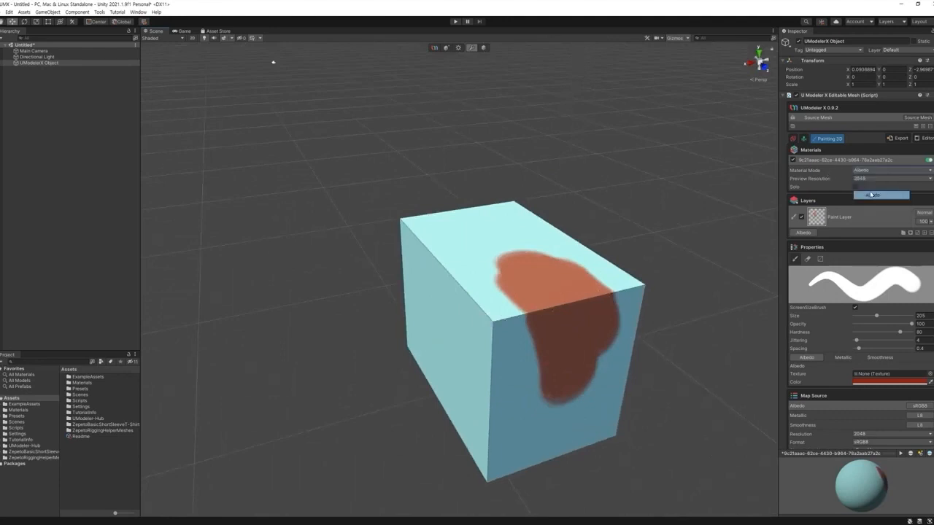
alt+drag(689, 324, 659, 340)
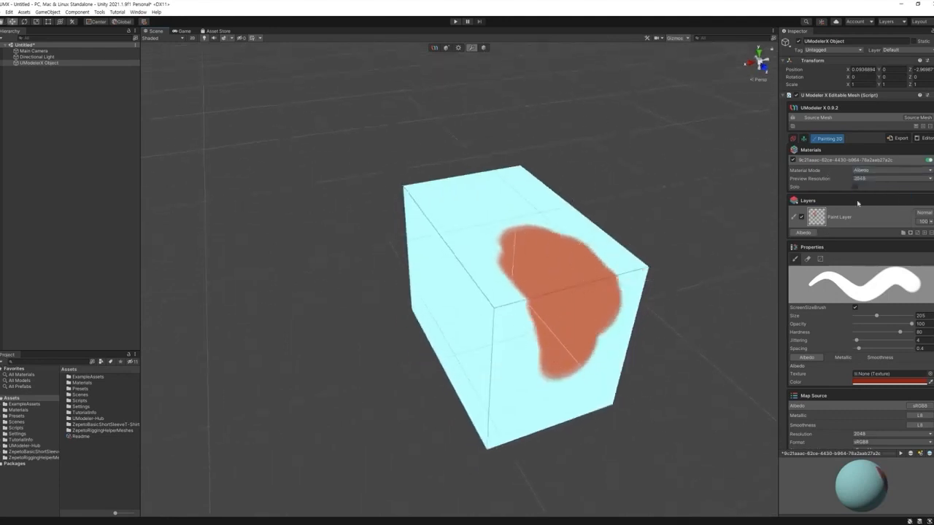
click(871, 170)
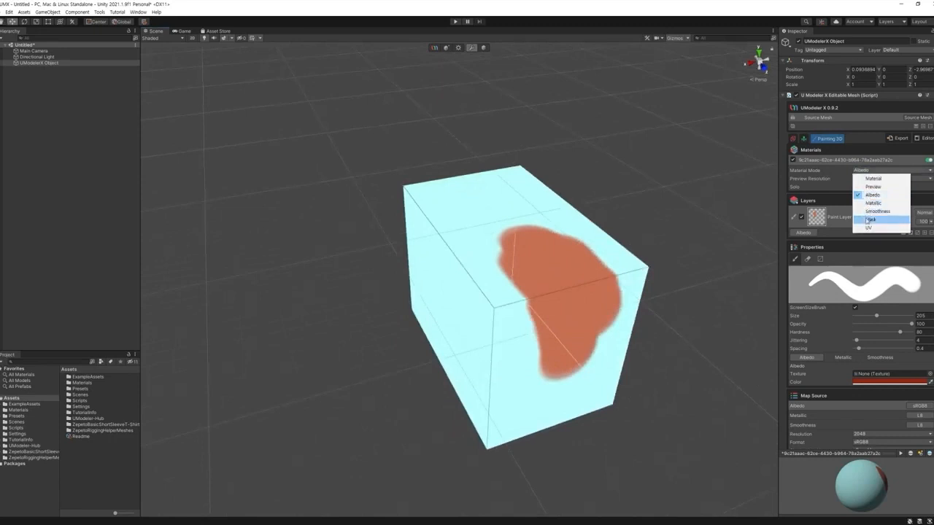
click(873, 178)
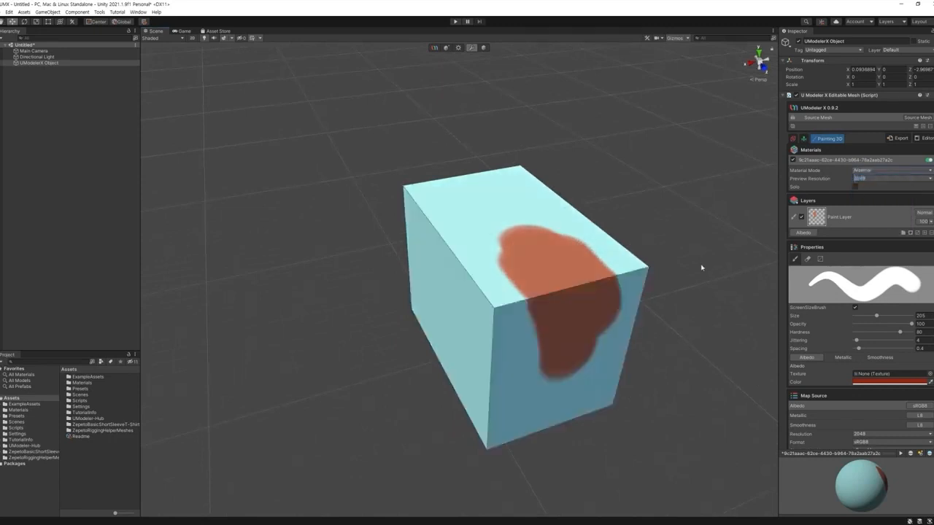
Compare the paint at lower preview resolutions such as 1024, 64, 16 and 256, and set the preview resolution back to 2048
click(855, 178)
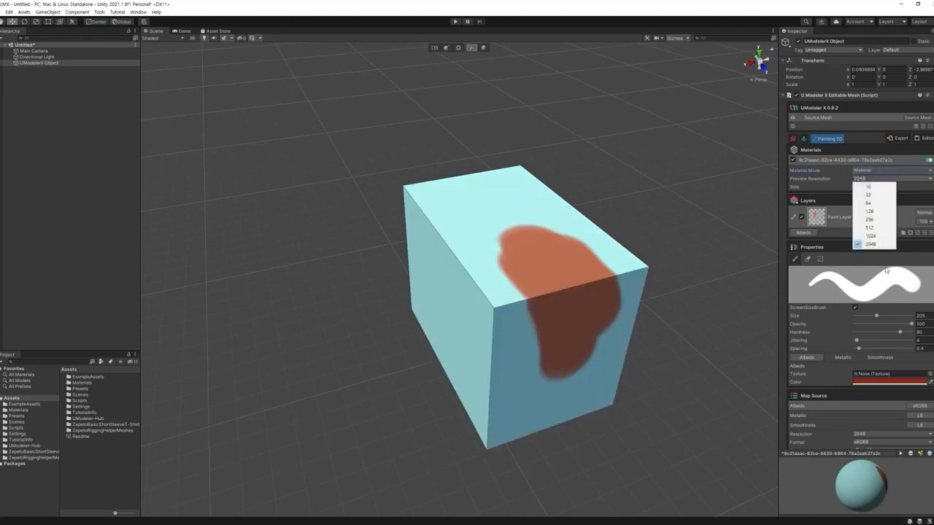
click(875, 235)
click(866, 178)
click(880, 203)
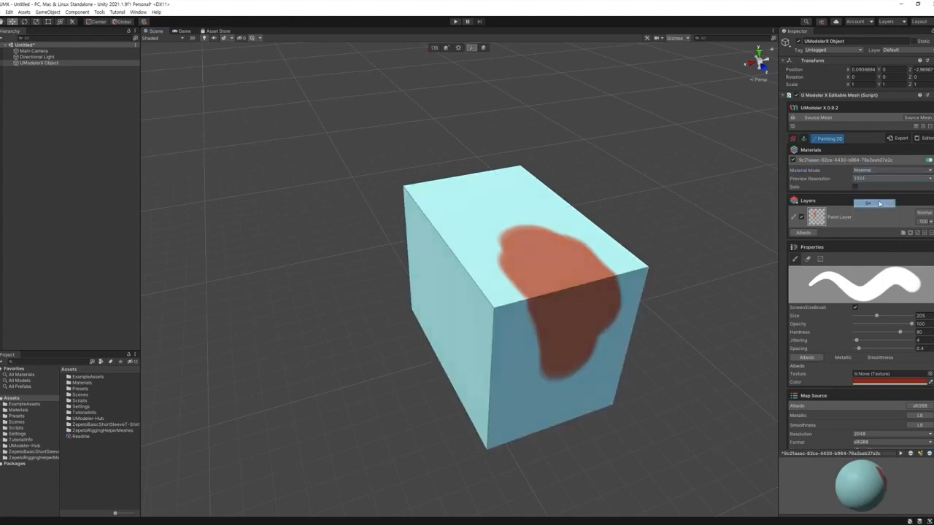
click(868, 179)
click(866, 186)
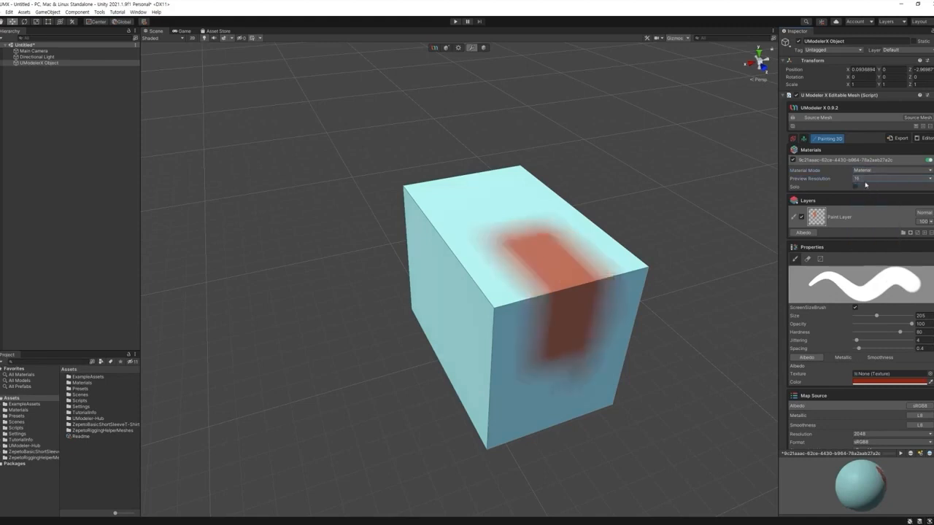
click(867, 179)
click(876, 239)
click(861, 179)
click(847, 219)
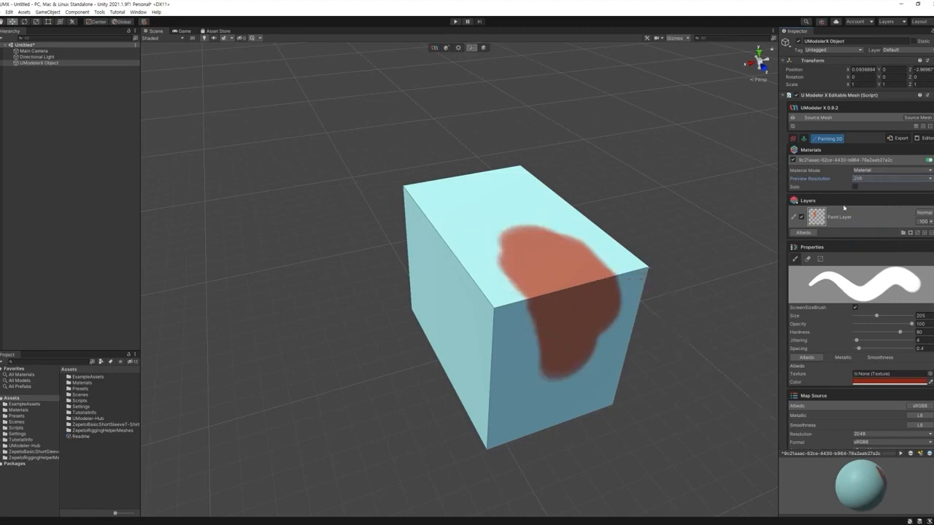
click(868, 178)
click(875, 246)
Extend the red paint on the box's top and front faces and collapse the material preview
mouse_move(562, 273)
mouse_down()
mouse_move(525, 233)
mouse_move(544, 327)
mouse_up()
mouse_move(654, 320)
alt+mouse_down()
mouse_move(689, 283)
mouse_move(620, 386)
alt+mouse_up()
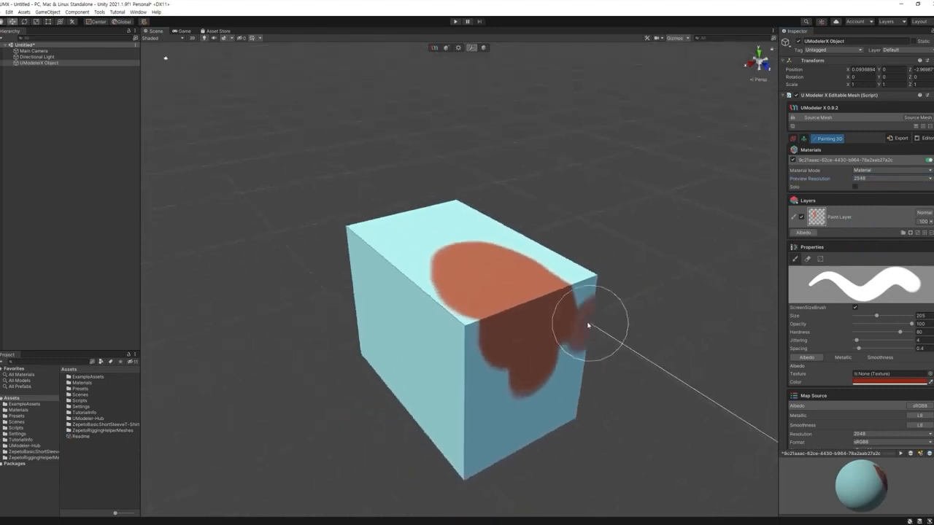
click(844, 453)
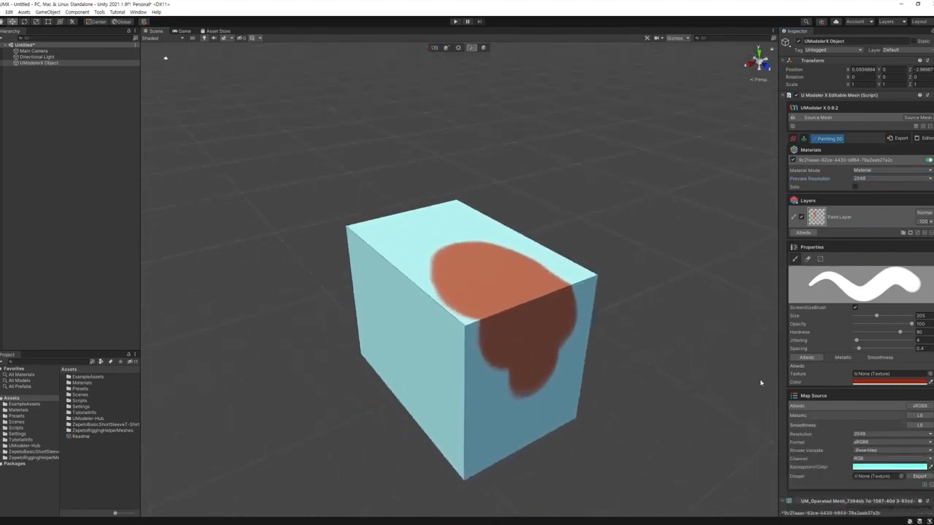
alt+drag(760, 382, 604, 355)
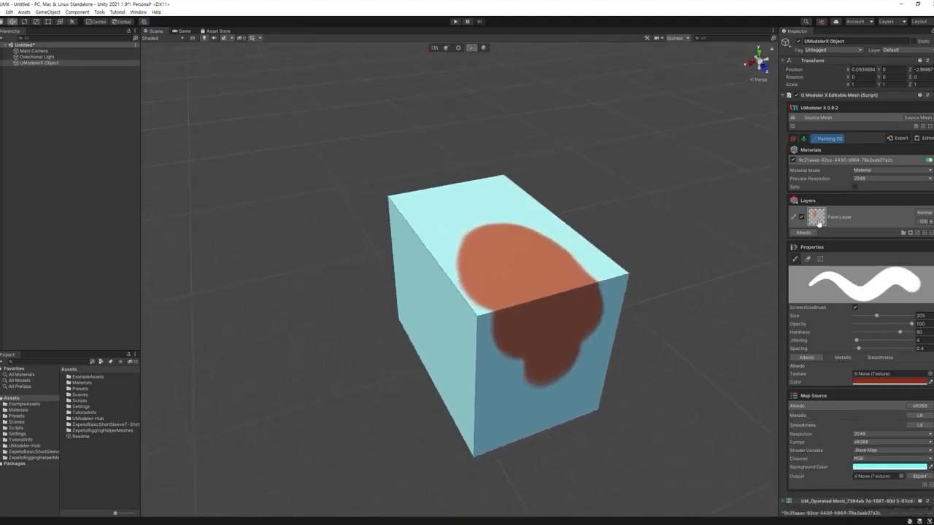
Add a new paint layer and paint a light green patch on it across the box's top and long side faces
click(923, 233)
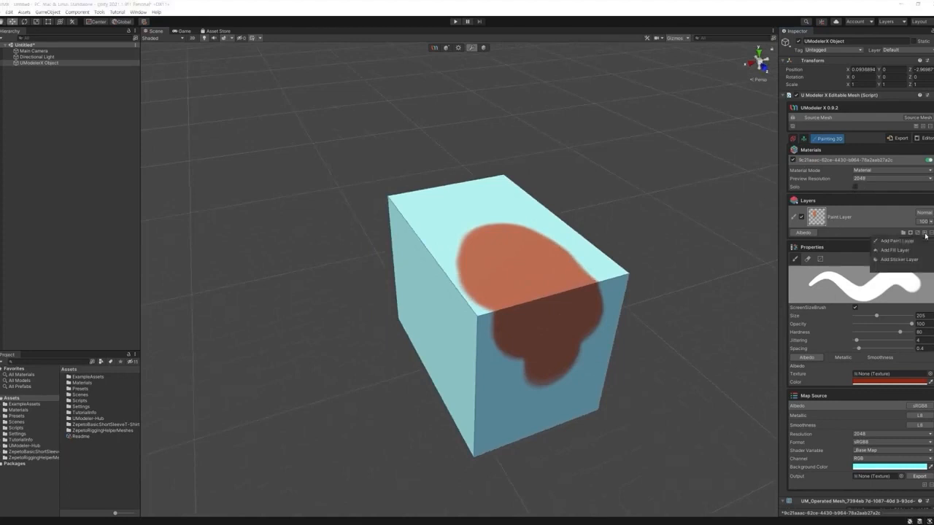
click(909, 243)
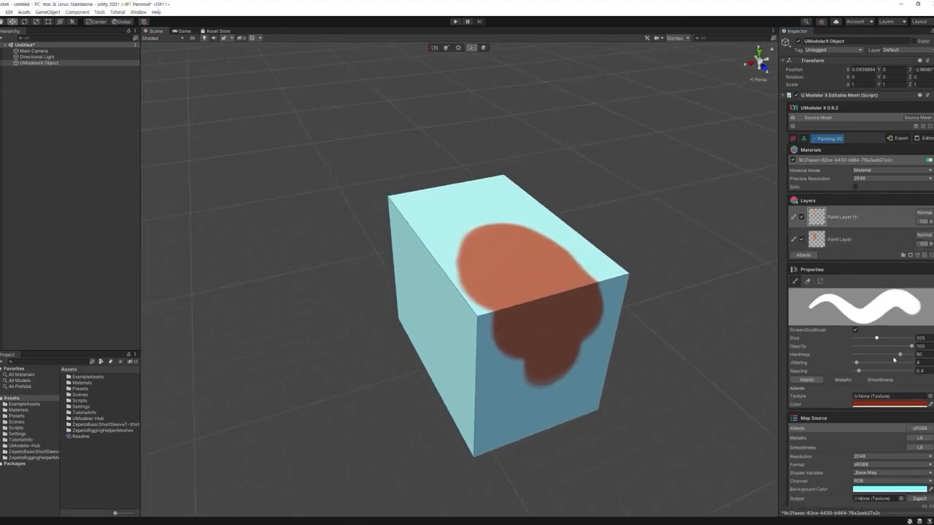
click(902, 405)
click(880, 373)
click(901, 385)
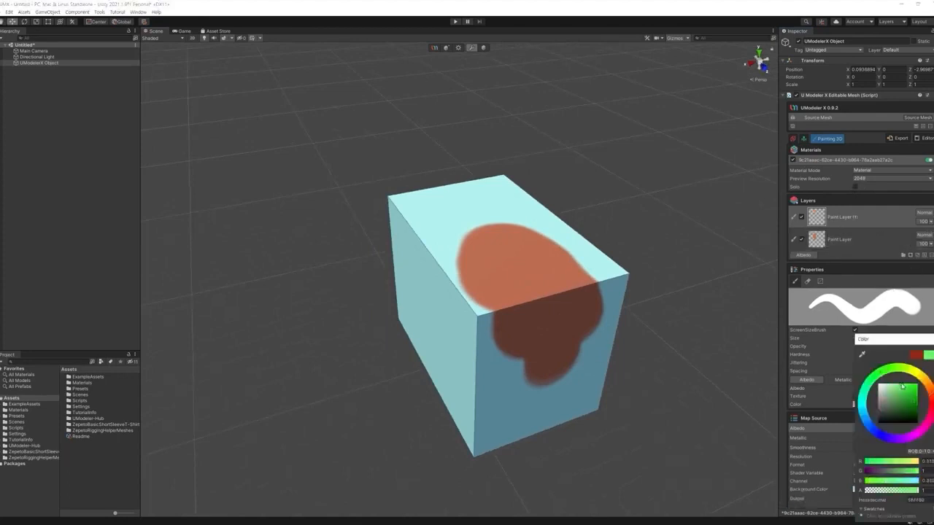
click(693, 267)
mouse_move(525, 240)
mouse_down()
mouse_move(459, 252)
mouse_move(471, 266)
mouse_move(755, 221)
mouse_up()
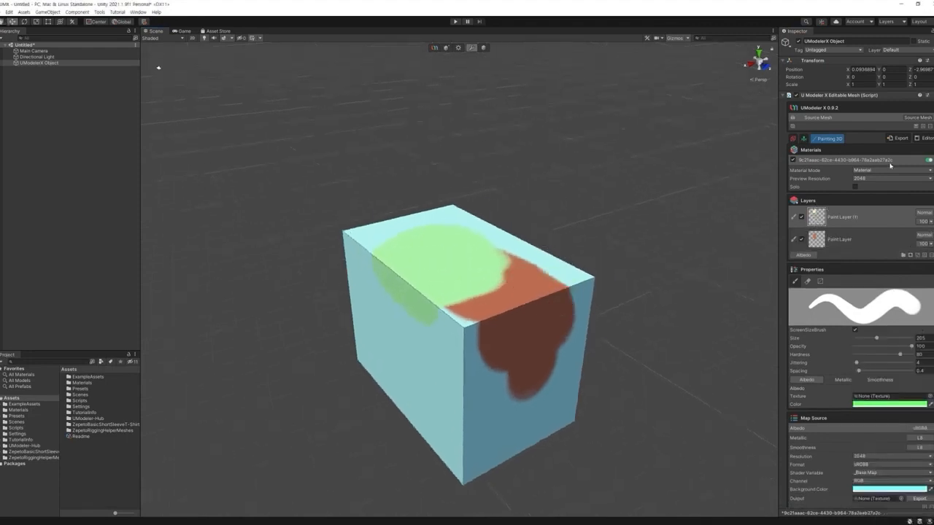
View the green paint layer on its own with Solo, and turn Solo off again
click(856, 187)
alt+drag(642, 283, 702, 277)
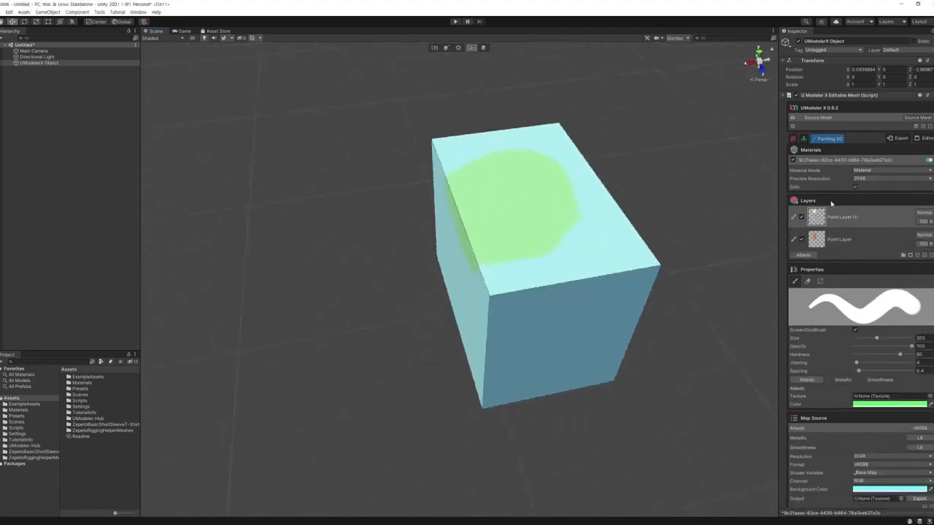
click(856, 186)
alt+drag(642, 276, 688, 233)
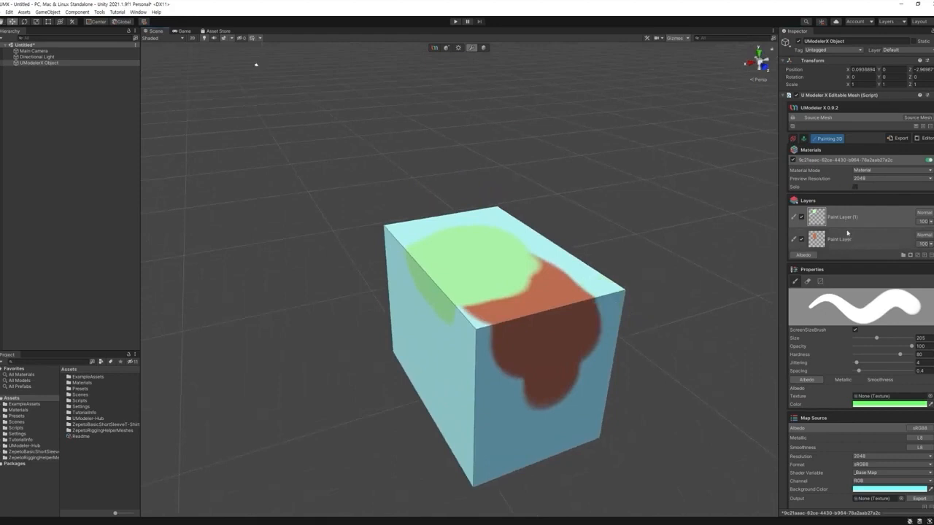
Extend the green paint further down the box's long side and onto the front face
mouse_move(540, 324)
mouse_down()
mouse_move(436, 287)
mouse_move(438, 308)
mouse_move(496, 325)
mouse_move(500, 360)
mouse_move(673, 225)
mouse_up()
key(ctrl+z)
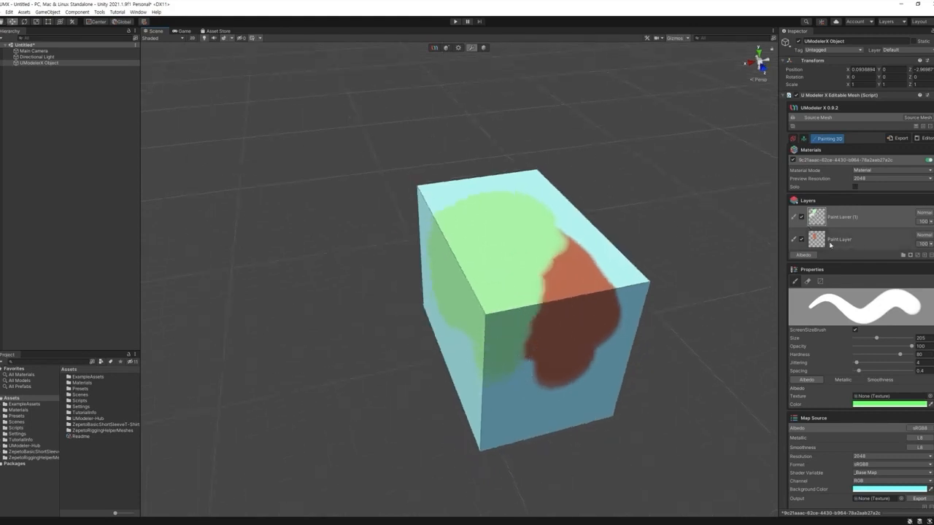
Show the layers with small thumbnails and duplicate Paint Layer (1)
right_click(852, 227)
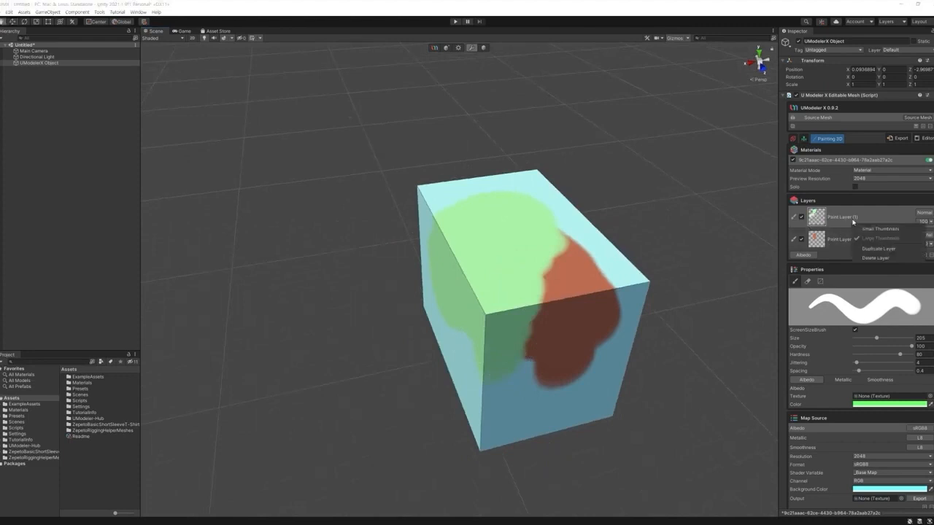
click(876, 230)
right_click(844, 212)
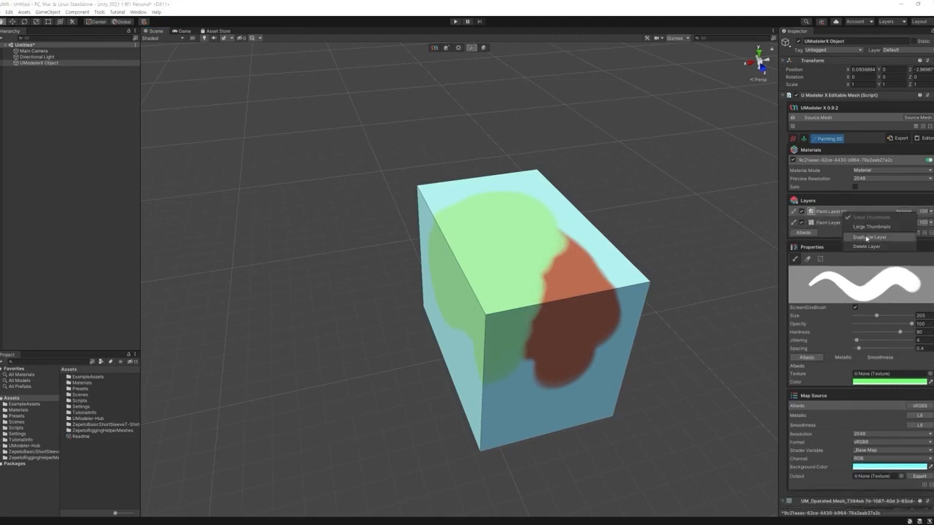
click(867, 238)
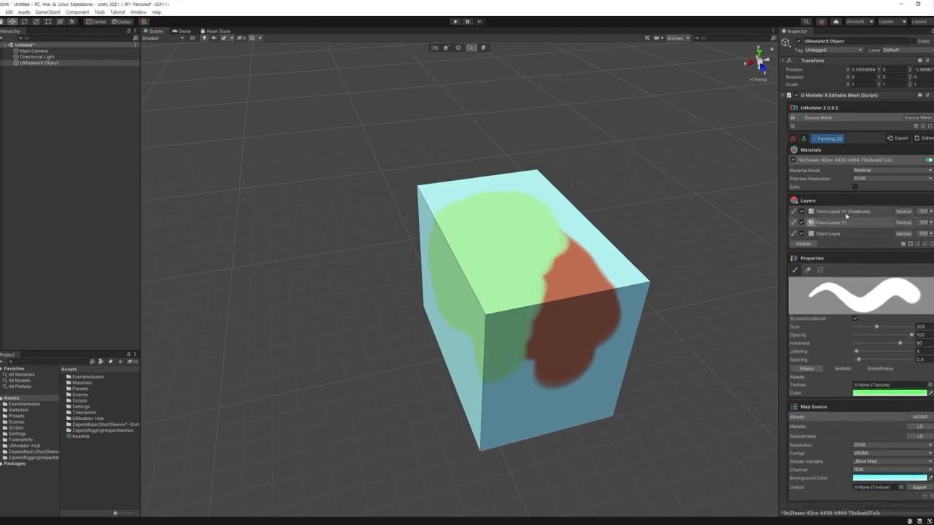
Delete the duplicate of Paint Layer (1) and switch the layers back to large thumbnails
click(846, 215)
click(929, 244)
right_click(845, 211)
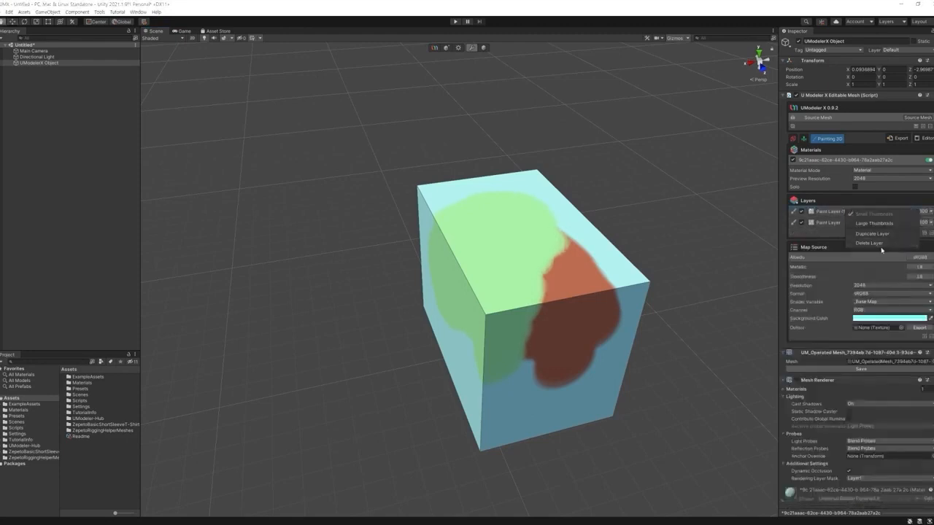
click(832, 238)
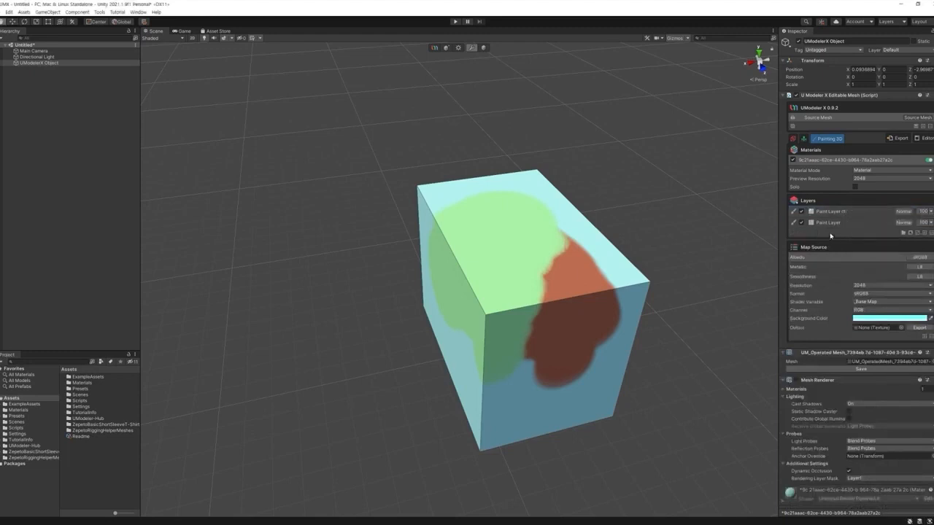
right_click(834, 220)
click(863, 230)
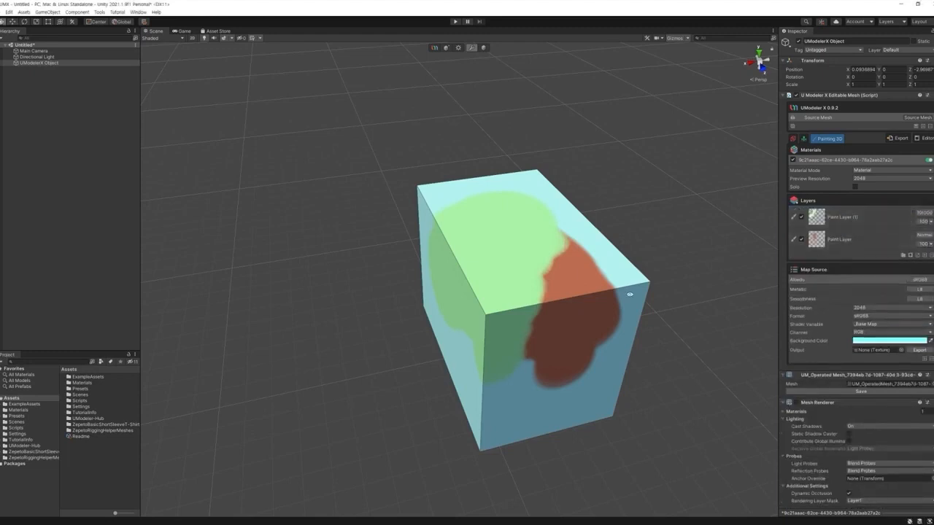
alt+drag(625, 294, 679, 307)
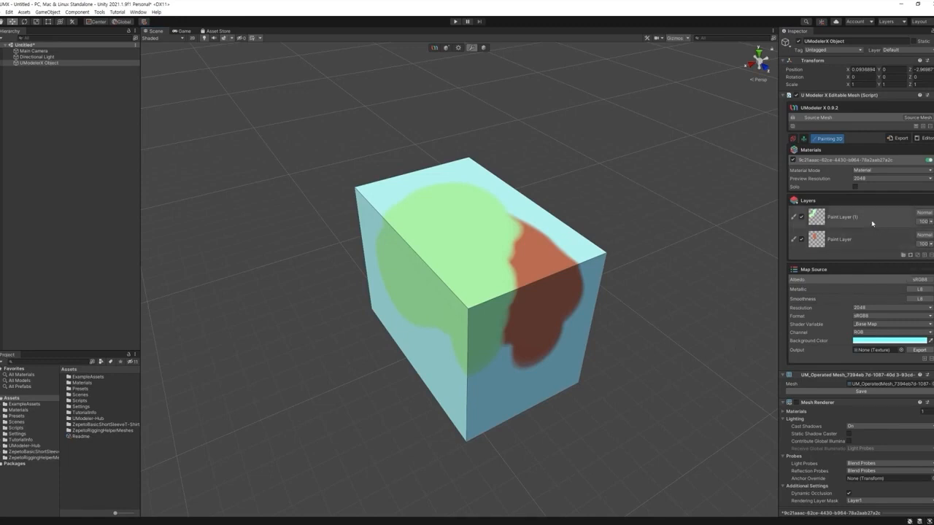
Add a white mask to Paint Layer (1) and select the mask for editing
click(846, 217)
click(911, 256)
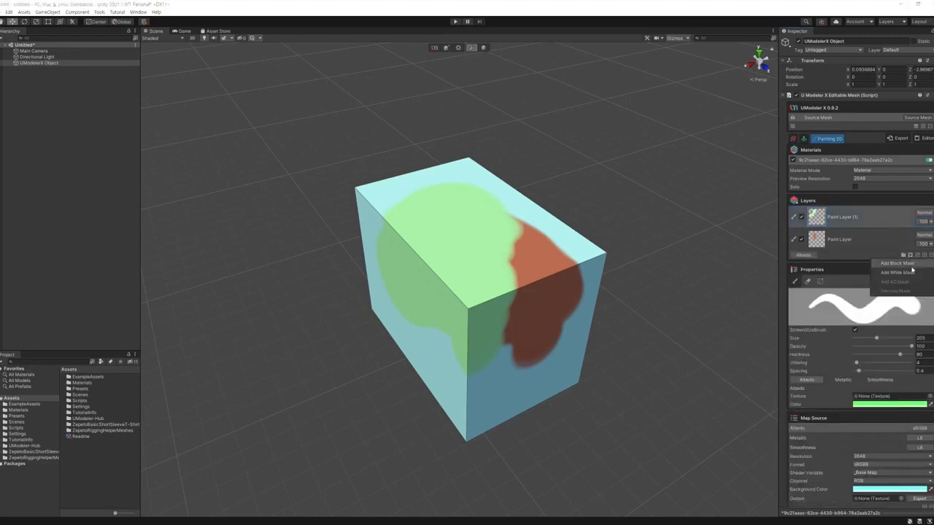
click(912, 273)
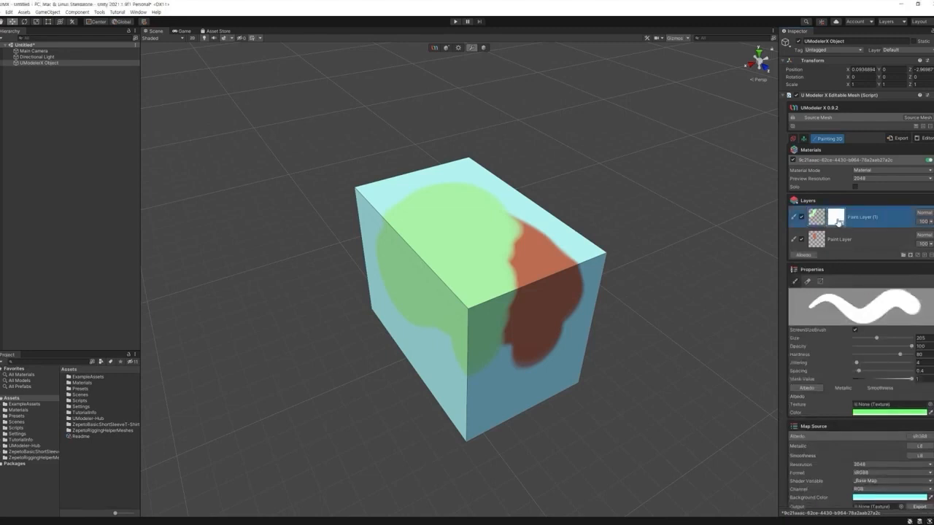
click(835, 220)
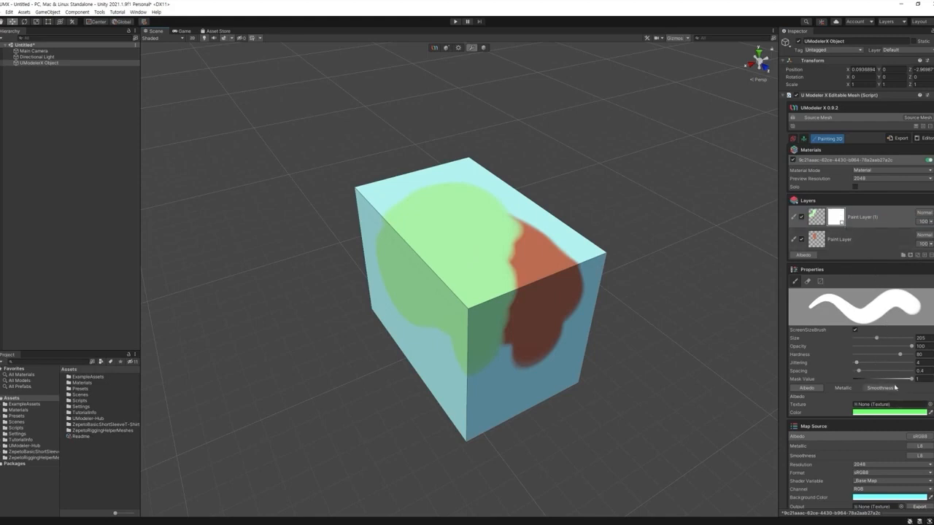
Set the brush's mask value to 0 and paint out the green where it meets the red on the box's top and front faces
drag(911, 378, 839, 377)
drag(539, 266, 475, 240)
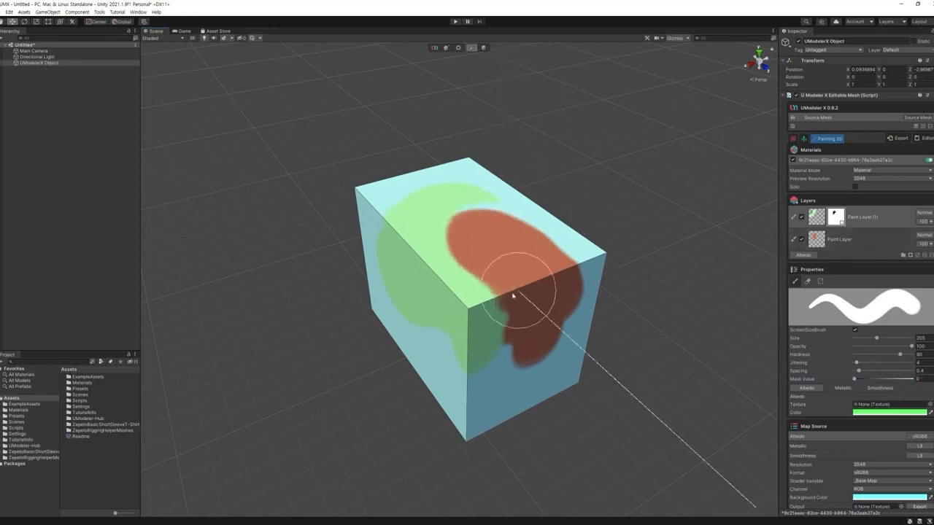
mouse_move(512, 296)
mouse_down()
mouse_move(502, 306)
mouse_move(492, 267)
mouse_move(487, 338)
mouse_up()
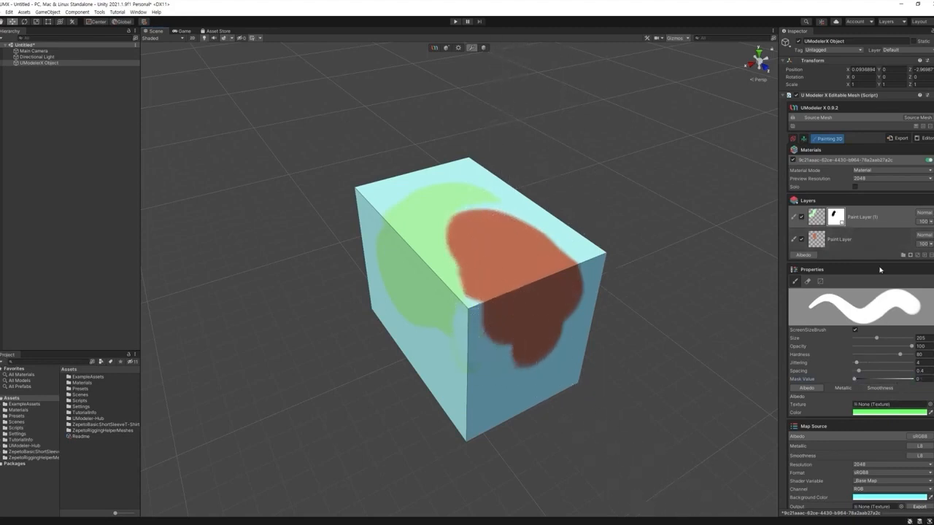
Add a black mask to Paint Layer and remove that mask again
click(847, 241)
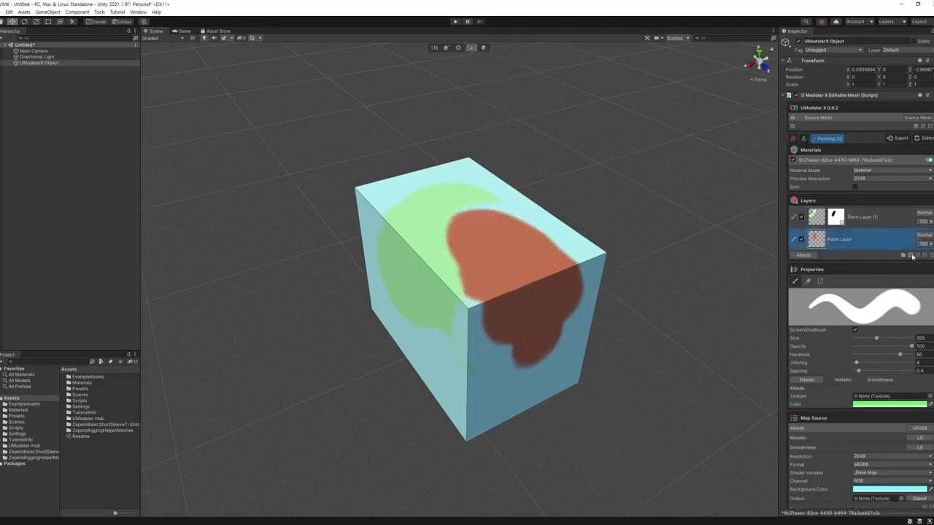
click(911, 255)
click(909, 264)
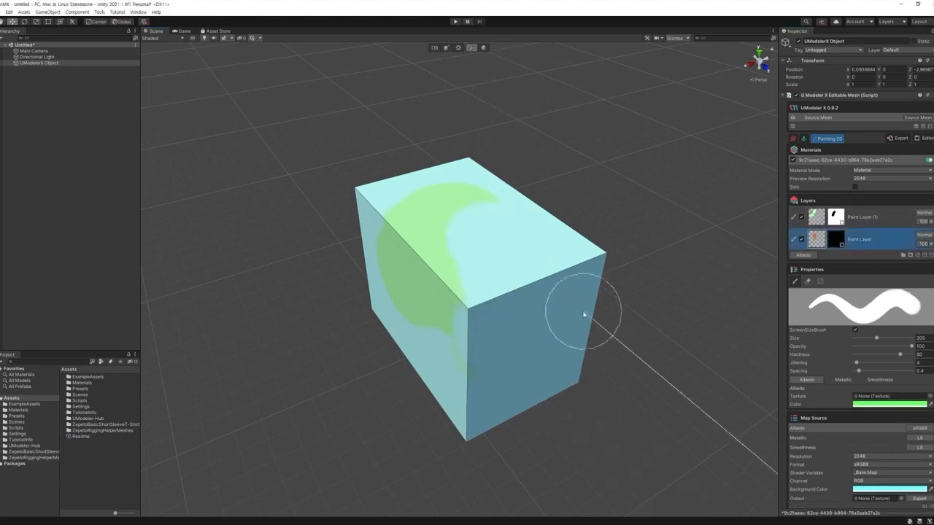
click(911, 255)
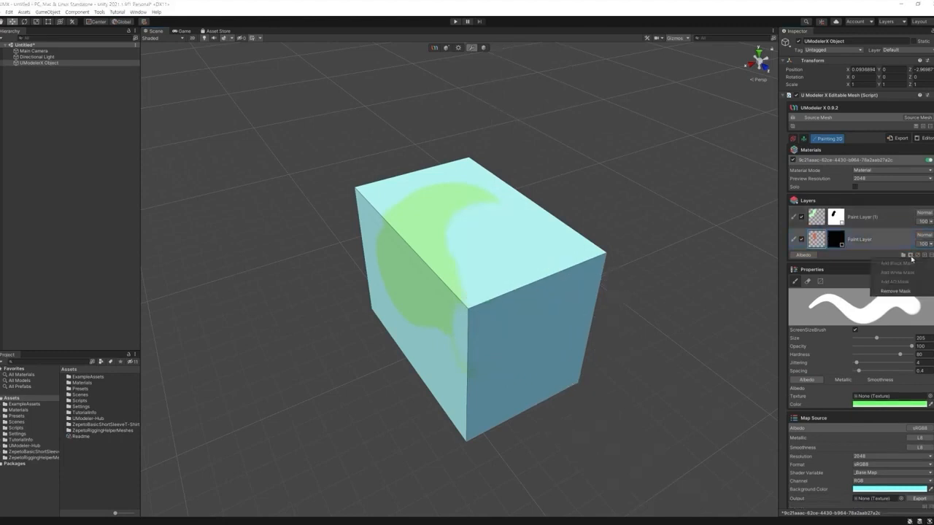
click(896, 291)
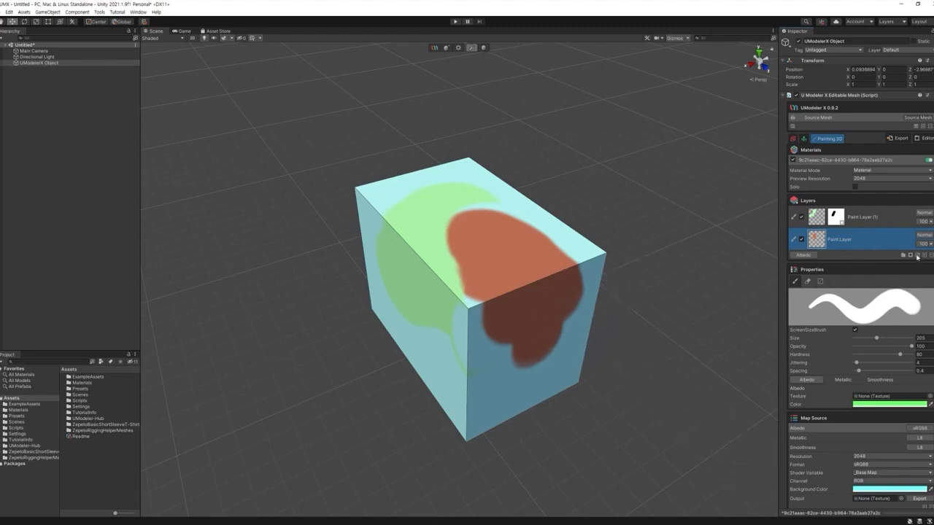
Open the Painting 2D editor, dock it beside the Scene view and widen it to fit the whole texture
click(923, 138)
click(902, 160)
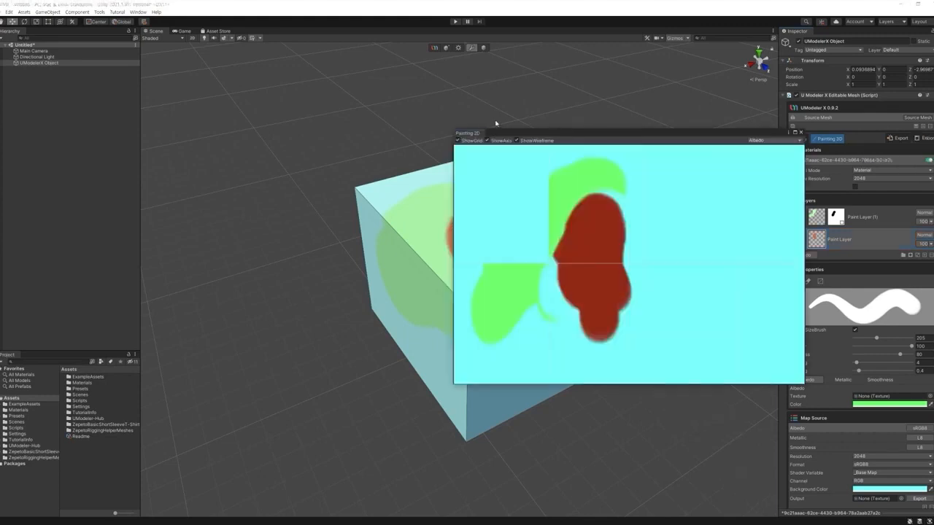
drag(495, 136, 248, 186)
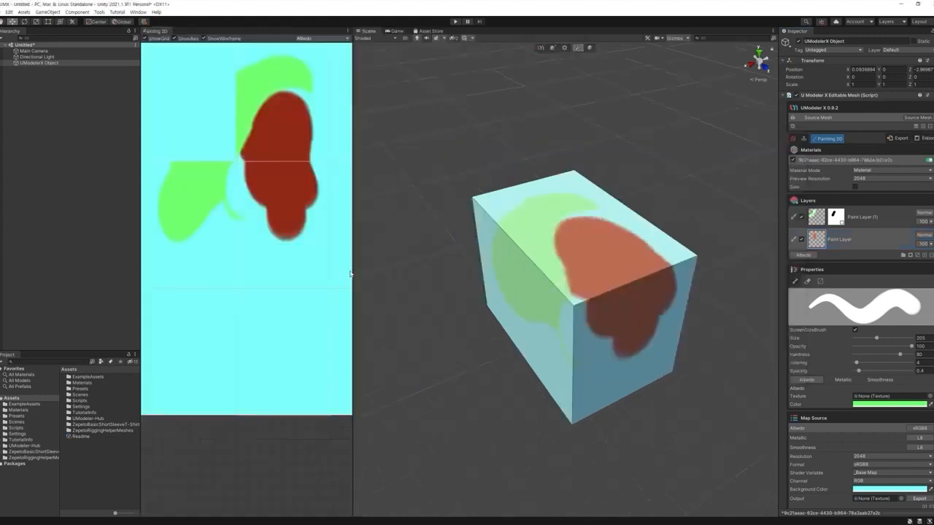
drag(353, 271, 598, 272)
scroll(410, 276, down, 4)
scroll(410, 273, up, 3)
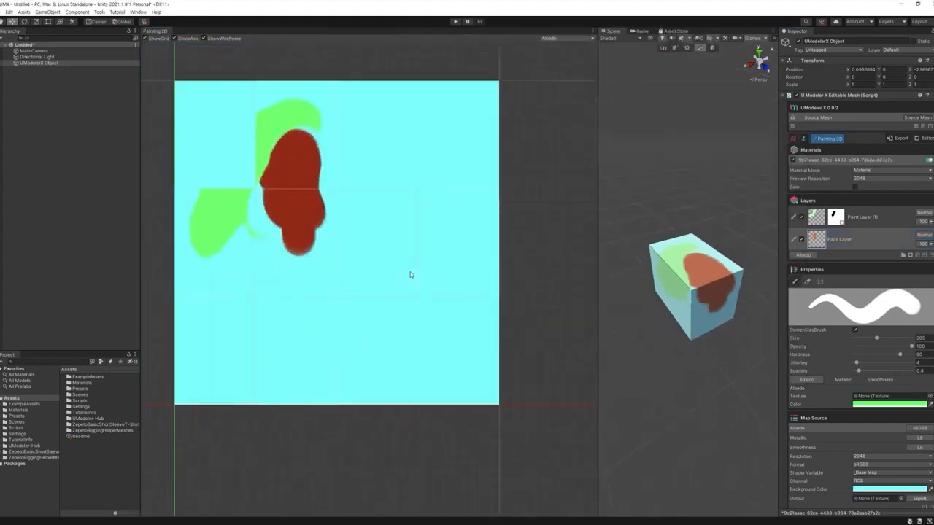
middle_drag(410, 271, 398, 292)
scroll(699, 299, up, 2)
Undo the last change and remove the black mask from Paint Layer
key(ctrl+z)
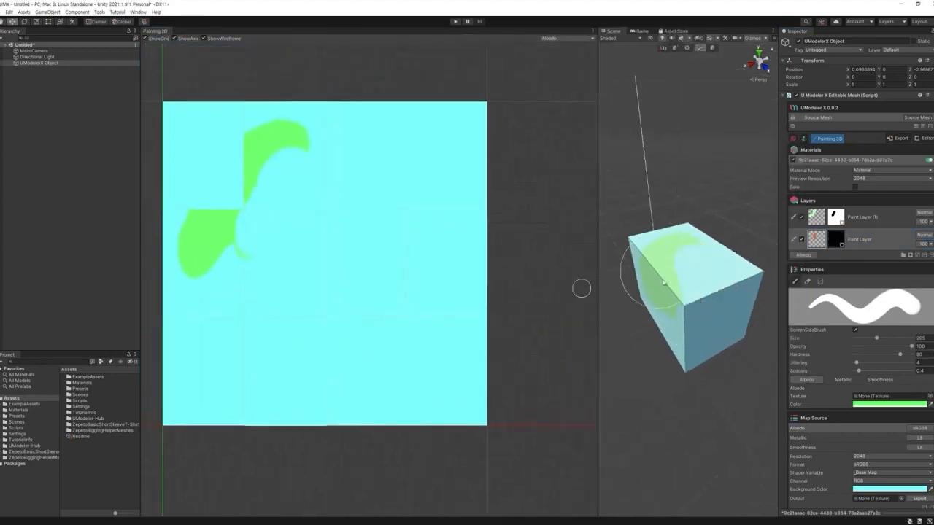
click(910, 255)
click(895, 291)
Delete Paint Layer (1) and select the remaining Paint Layer
click(890, 218)
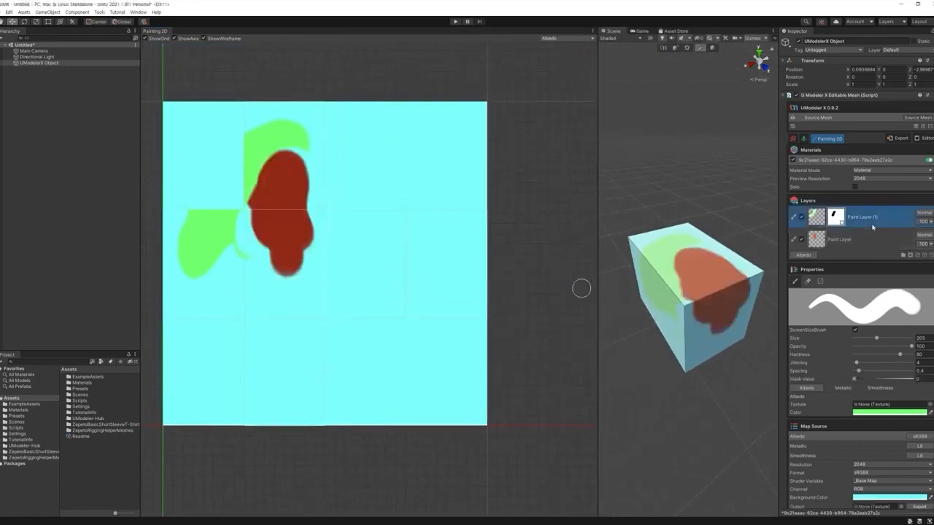
click(924, 255)
click(826, 222)
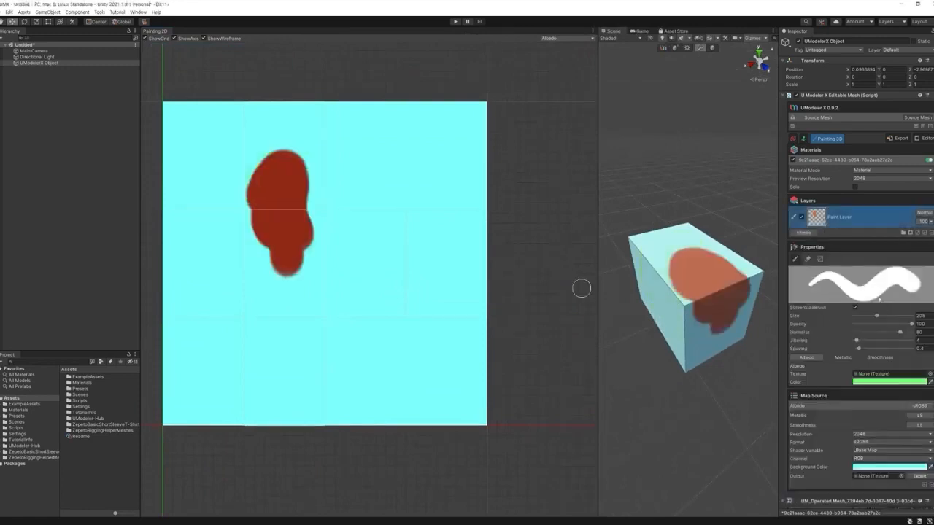
Set the brush's albedo color to light red
click(903, 383)
click(931, 402)
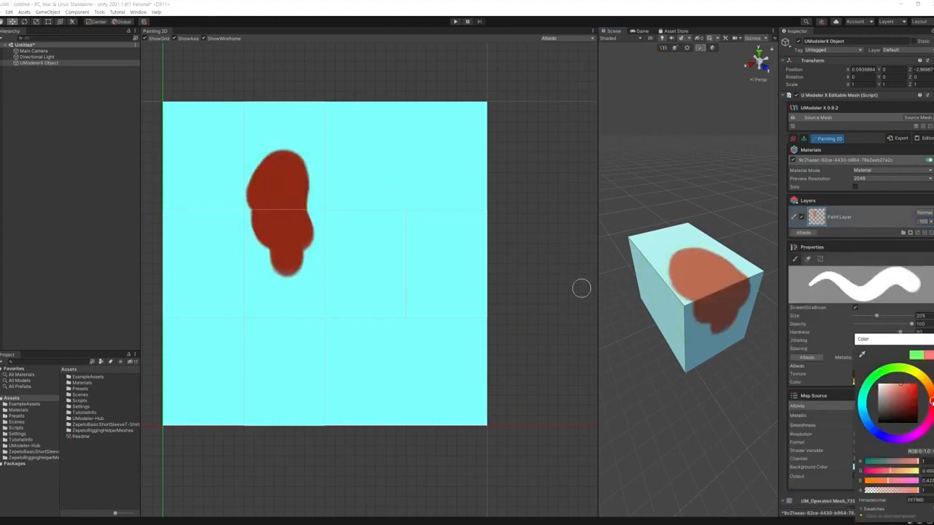
click(332, 218)
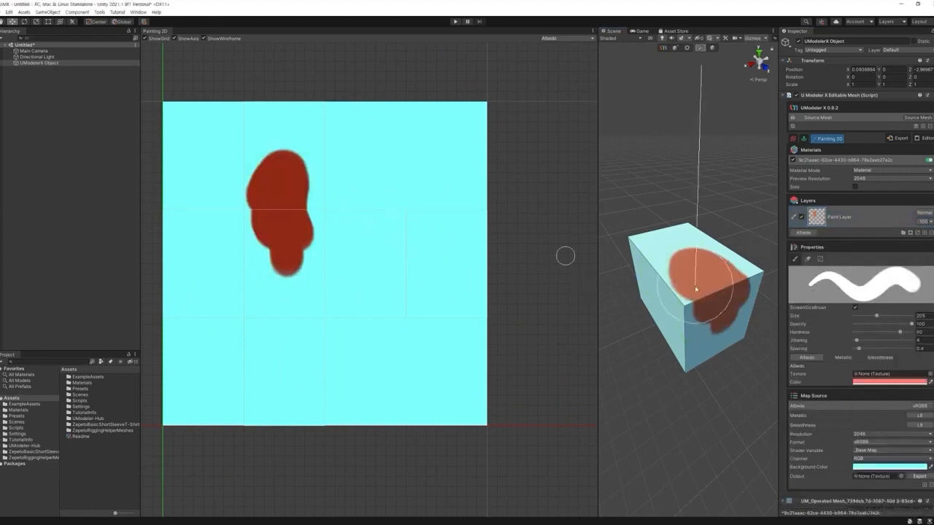
Undo one more change and take the returned black mask off Paint Layer
key(ctrl+z)
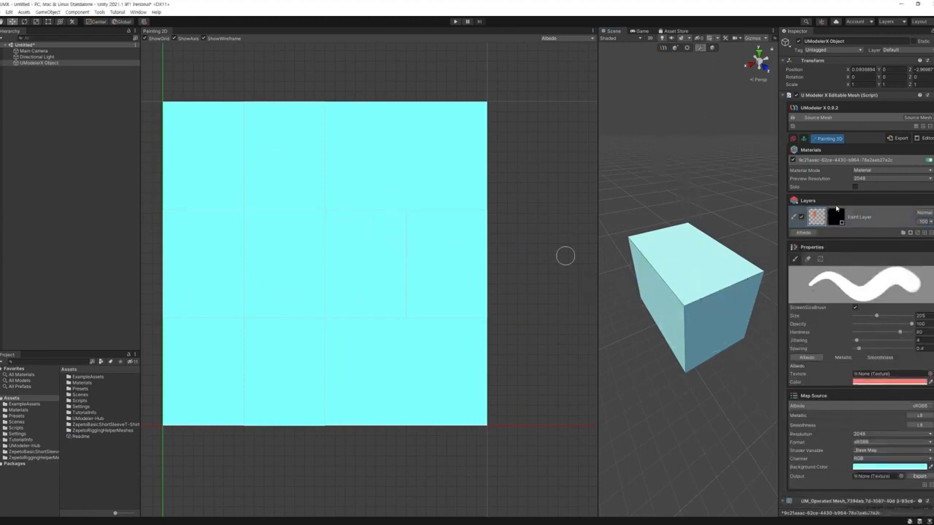
click(870, 225)
click(910, 233)
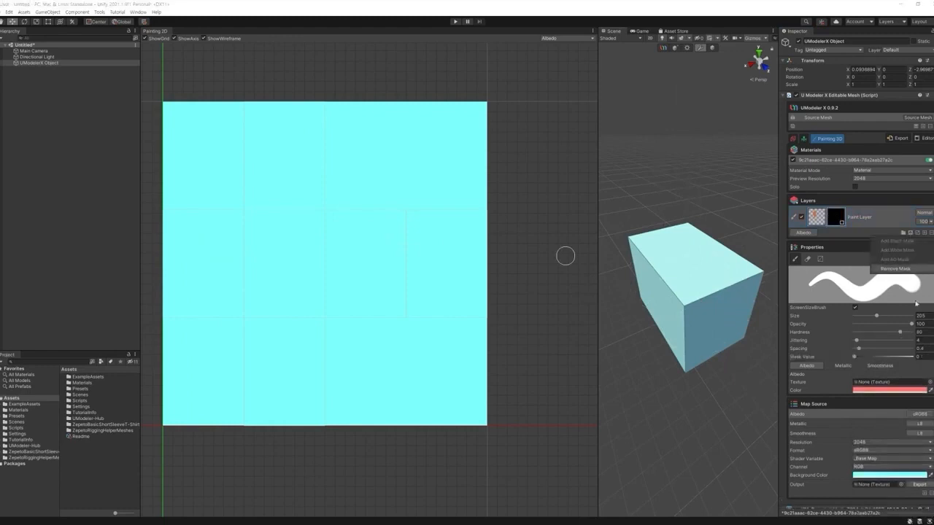
click(900, 272)
Paint light red strokes over the box's top, long side and front face around their shared corner
mouse_move(693, 307)
mouse_down()
mouse_move(647, 265)
mouse_move(703, 329)
mouse_move(715, 324)
mouse_up()
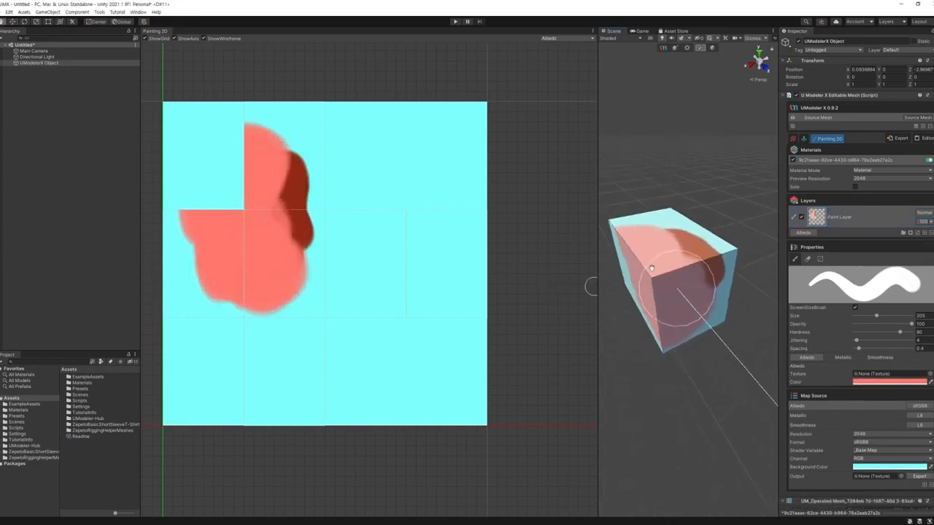
scroll(661, 287, up, 5)
scroll(661, 287, down, 5)
mouse_move(669, 302)
mouse_down()
mouse_move(732, 365)
mouse_move(725, 292)
mouse_move(715, 288)
mouse_up()
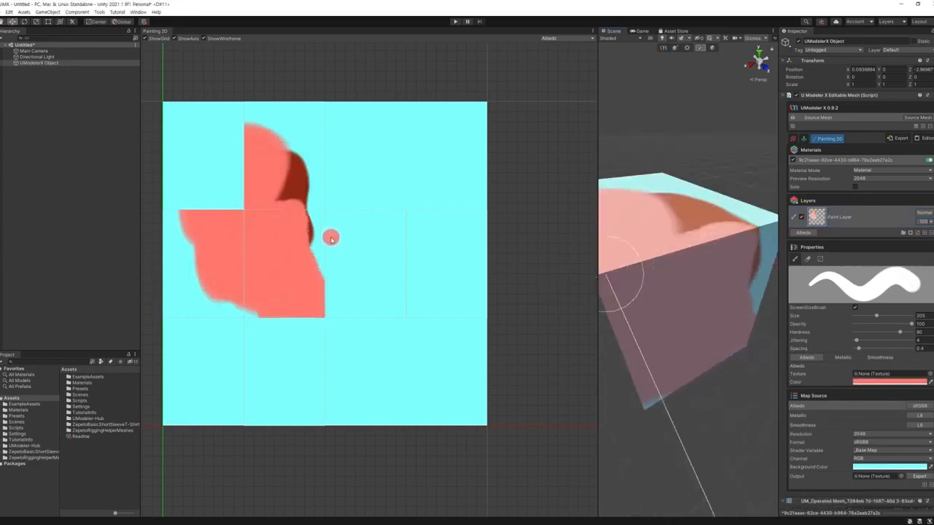
Examine the painted edges and face borders up close in the 2D texture view
scroll(331, 239, up, 3)
scroll(331, 238, up, 4)
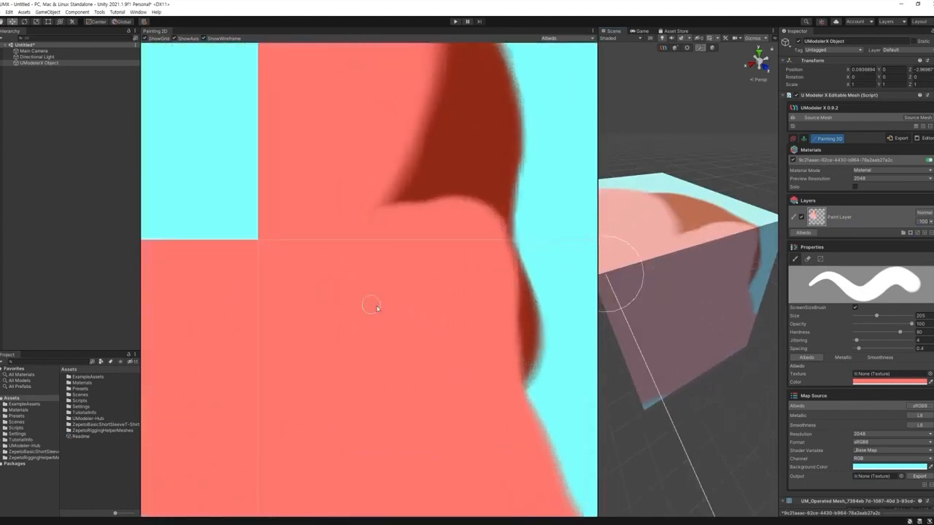
middle_drag(435, 317, 453, 321)
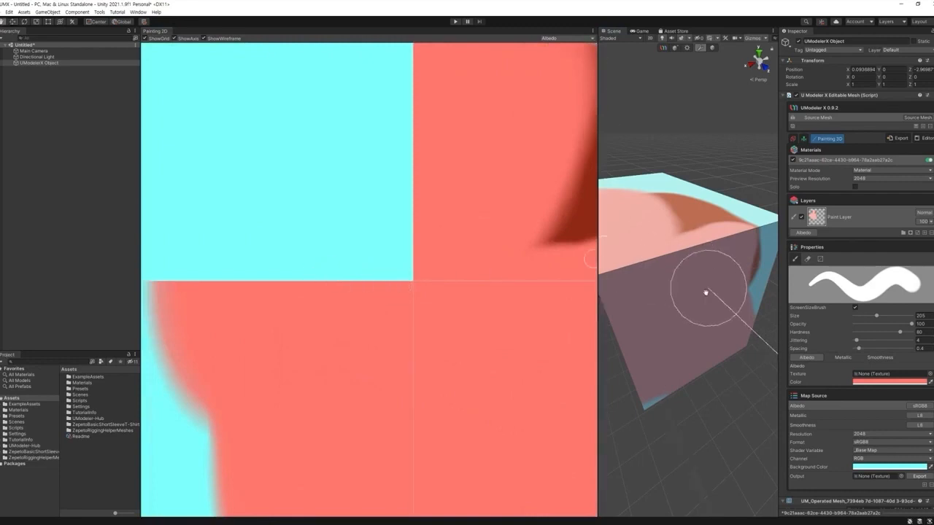
click(912, 235)
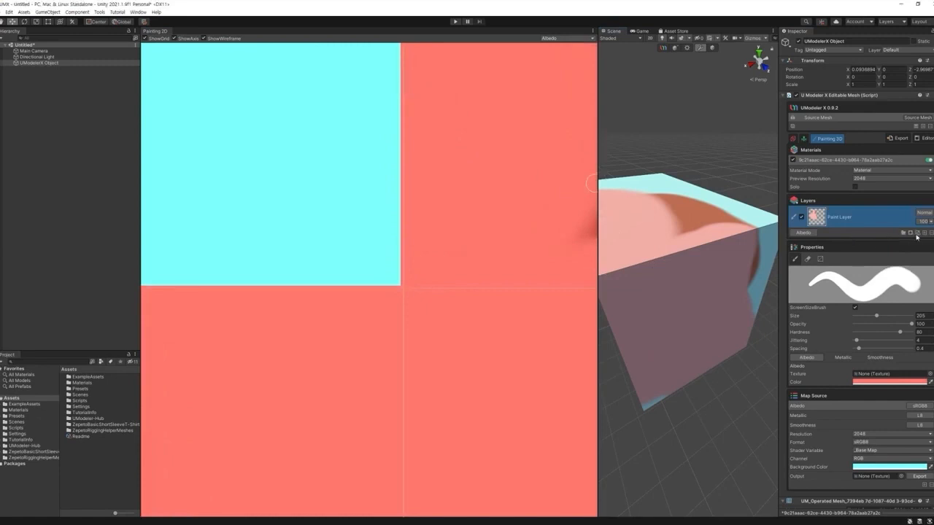
scroll(461, 270, down, 8)
middle_drag(502, 278, 436, 299)
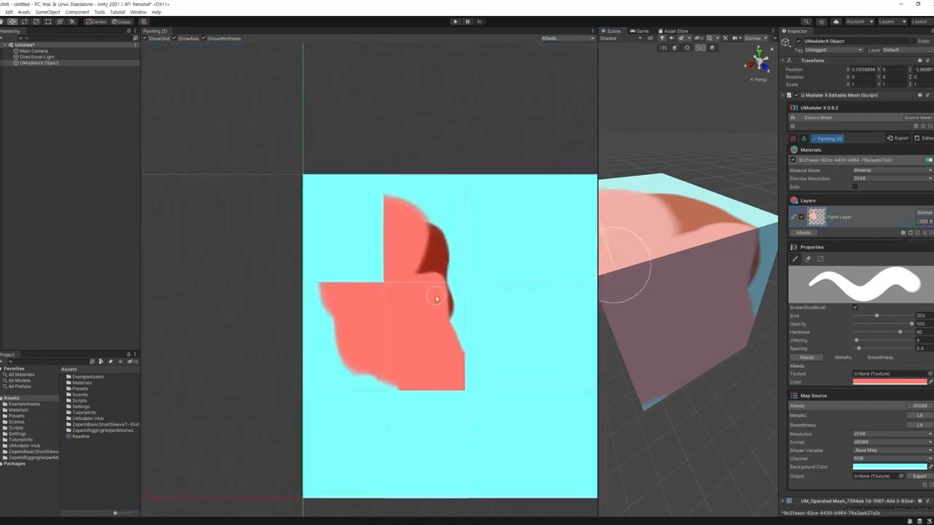
scroll(435, 298, up, 4)
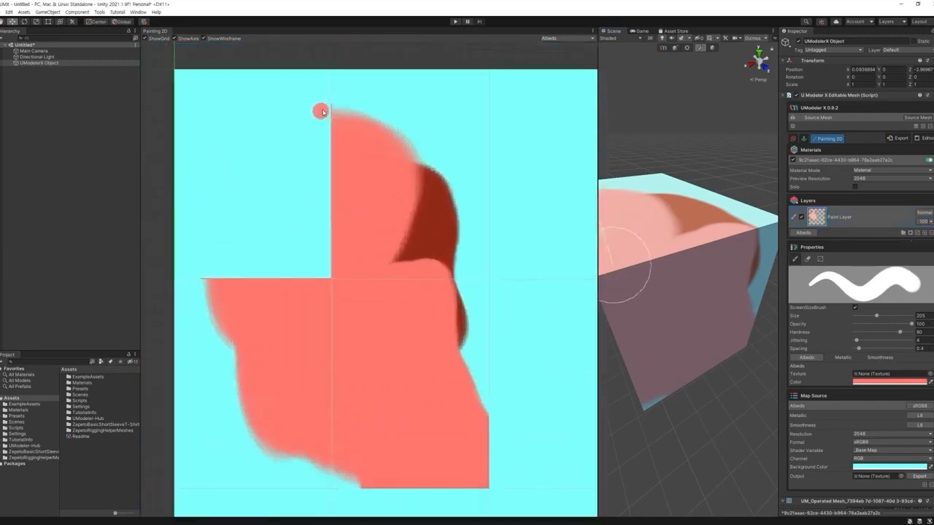
Try extra light red dabs on the box and undo them
click(699, 209)
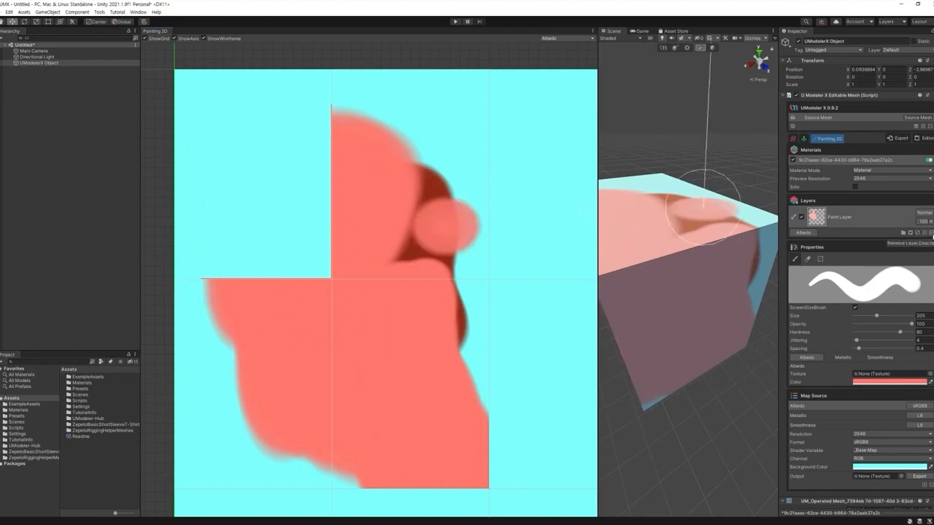
click(924, 233)
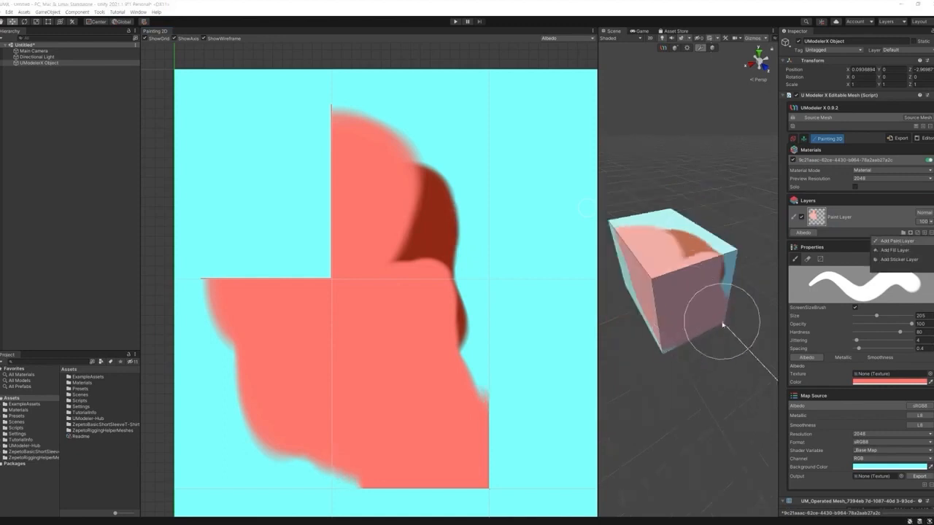
alt+drag(720, 333, 678, 371)
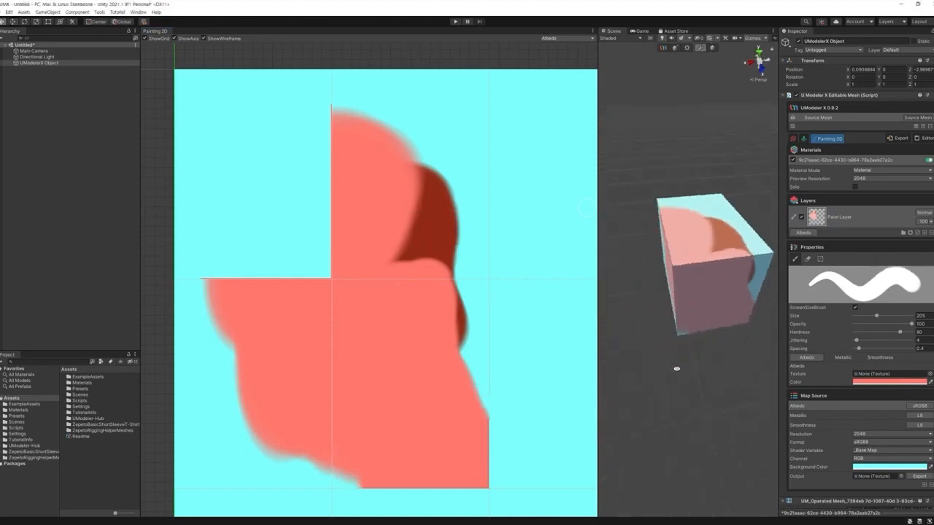
drag(727, 260, 733, 274)
middle_drag(719, 299, 703, 323)
key(ctrl+z)
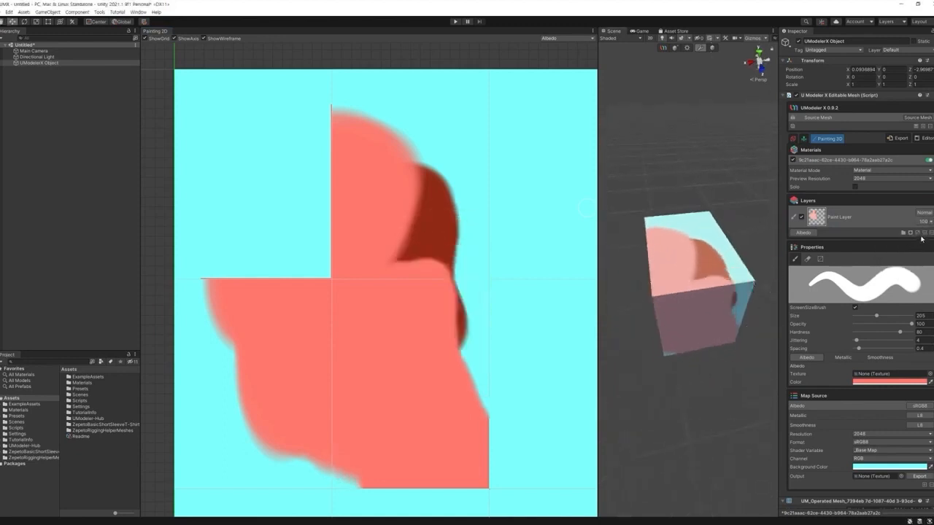
Add a fill layer above Paint Layer
click(917, 233)
click(919, 251)
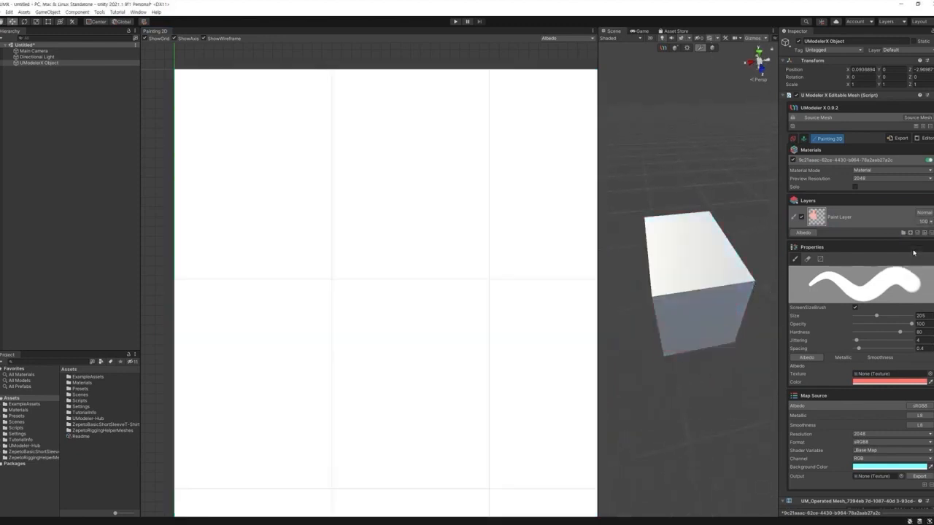
scroll(644, 297, down, 2)
scroll(465, 307, down, 5)
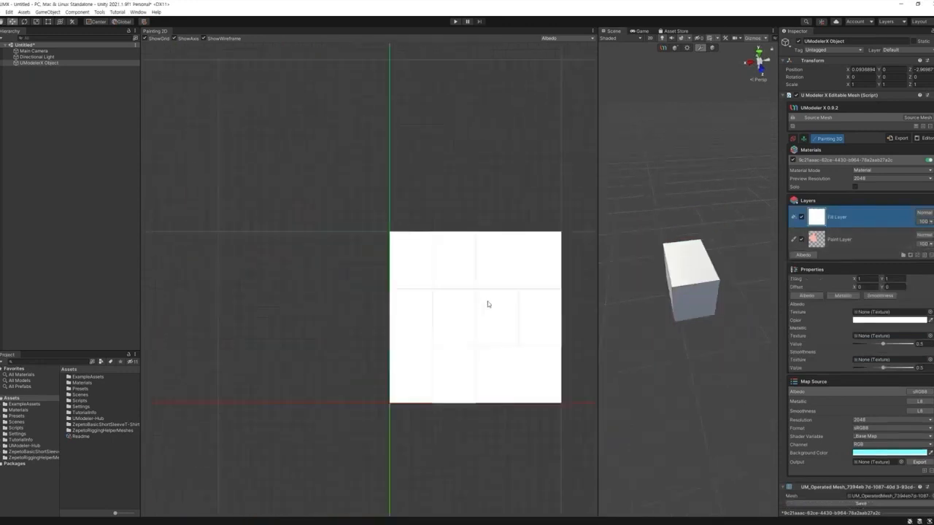
middle_drag(487, 304, 432, 304)
scroll(432, 304, up, 3)
Set the fill layer's albedo color to light pinkish red
click(890, 320)
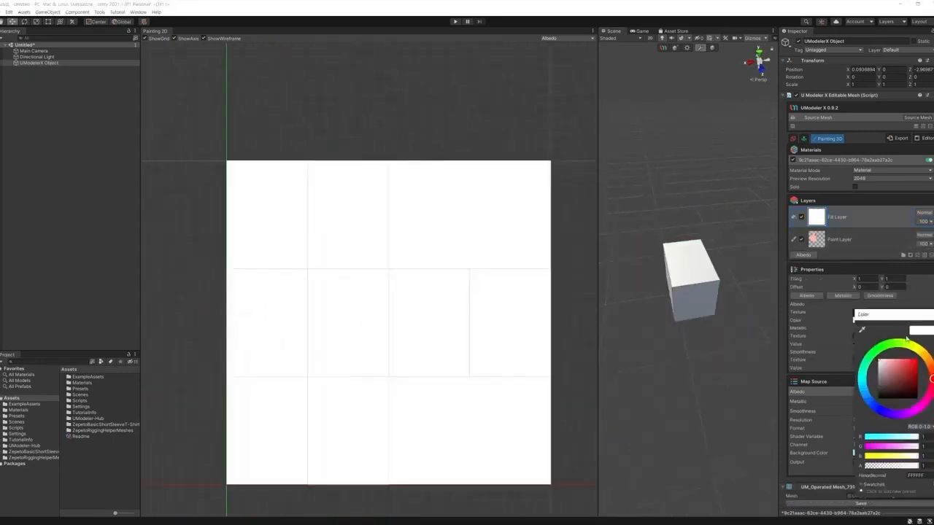
click(909, 362)
drag(908, 362, 899, 358)
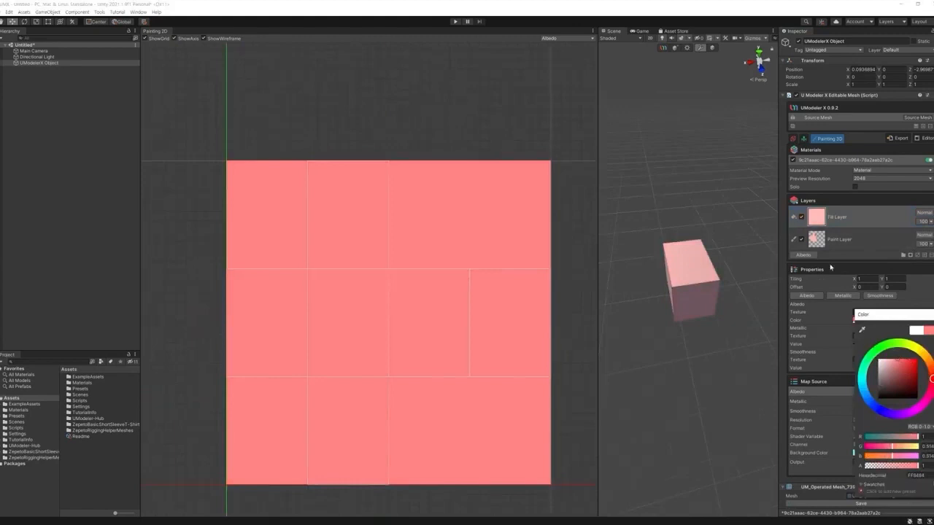
click(930, 315)
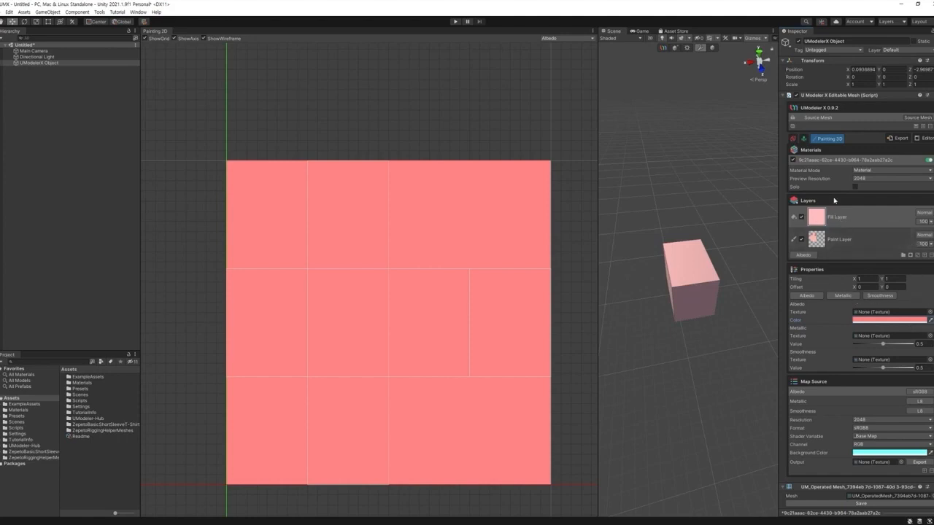
Change the fill layer's albedo color to a muted greyish pink
click(890, 319)
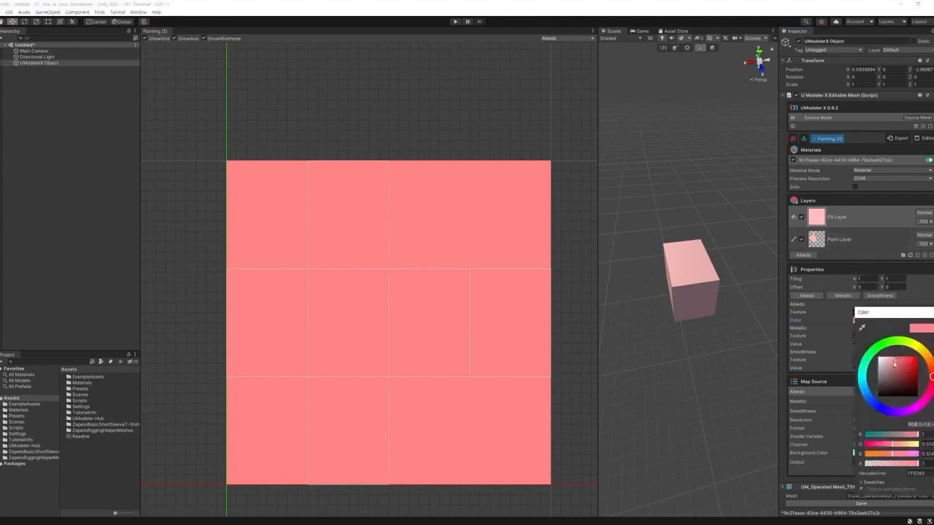
mouse_move(896, 363)
mouse_down()
mouse_move(886, 379)
mouse_move(886, 371)
mouse_up()
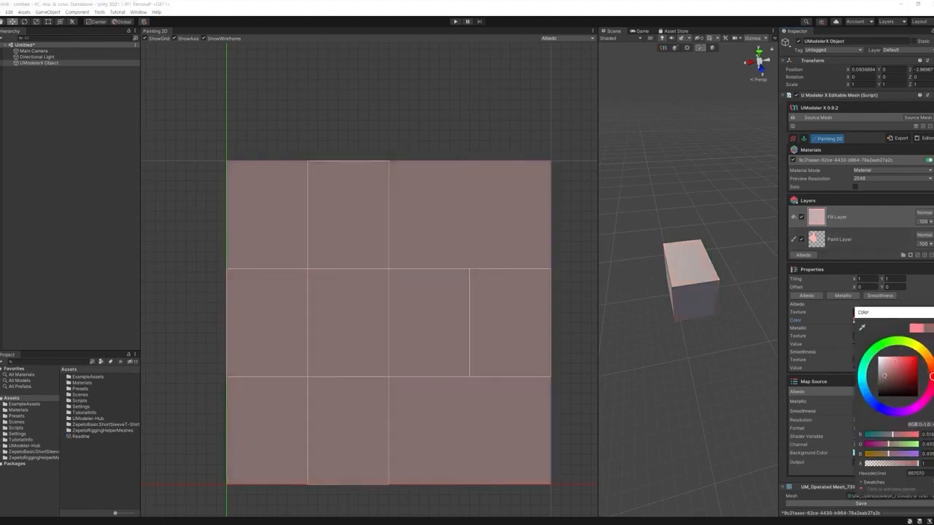
click(932, 313)
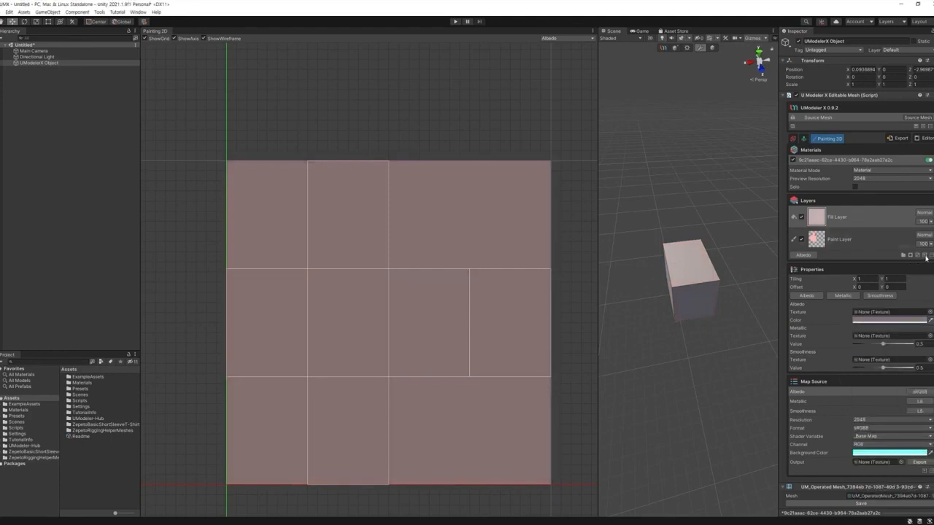
Add a sticker layer above Fill Layer
click(926, 255)
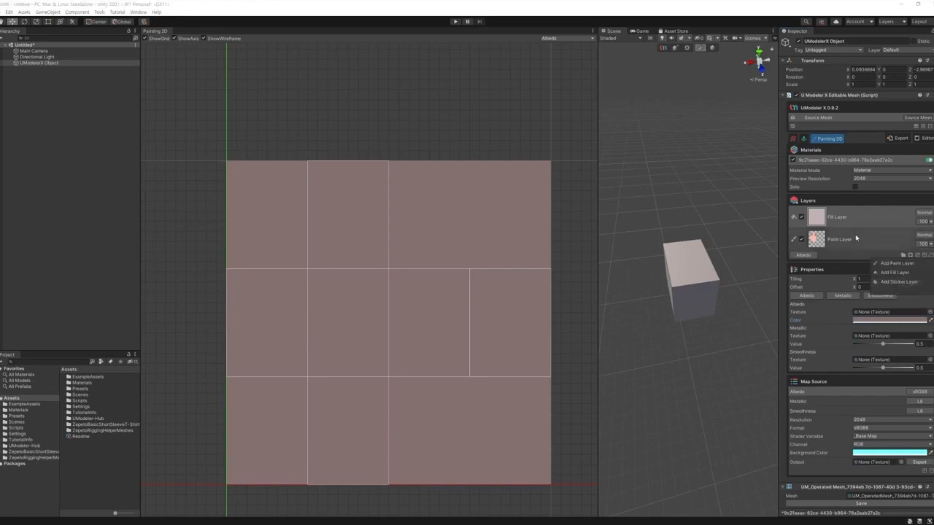
scroll(705, 287, up, 4)
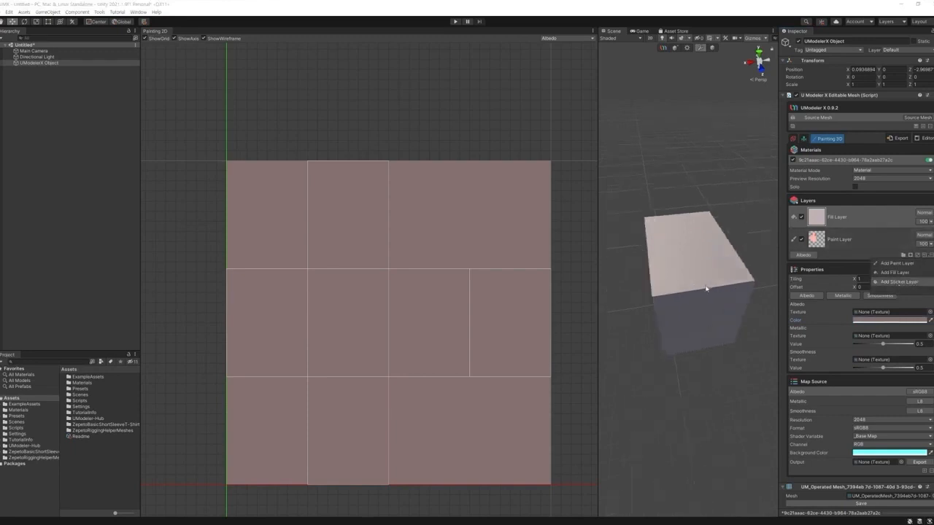
middle_drag(707, 290, 708, 302)
alt+drag(709, 302, 704, 414)
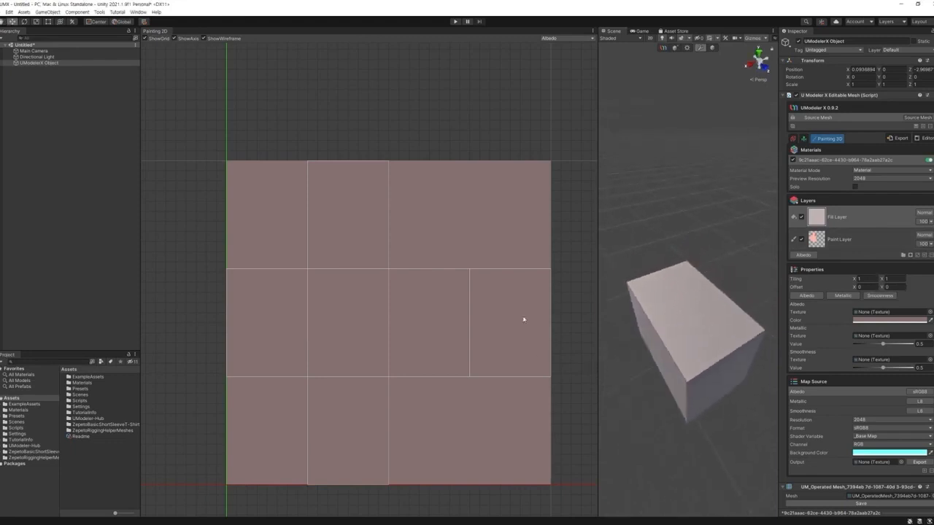
click(925, 257)
click(919, 282)
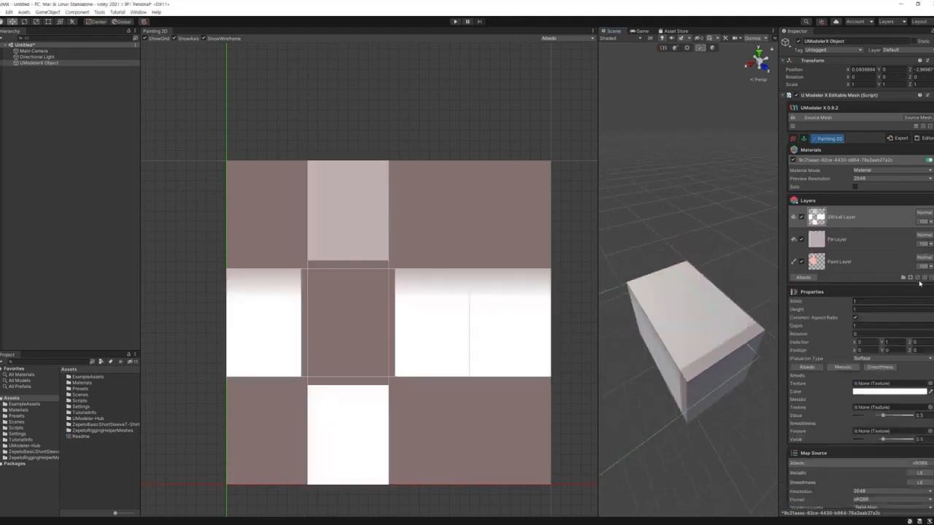
Enable Alpha Is Transparency in the import settings of the texture 1 and apply the change
scroll(620, 318, down, 3)
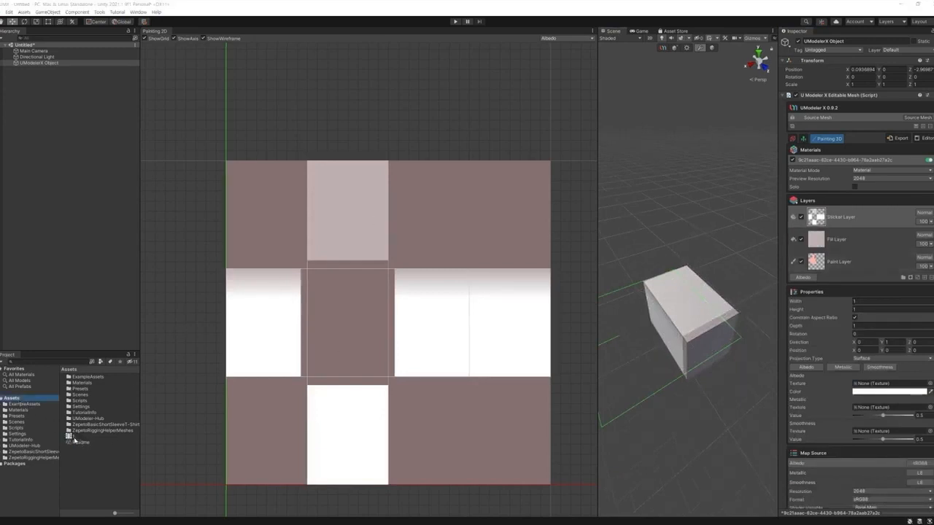
click(74, 439)
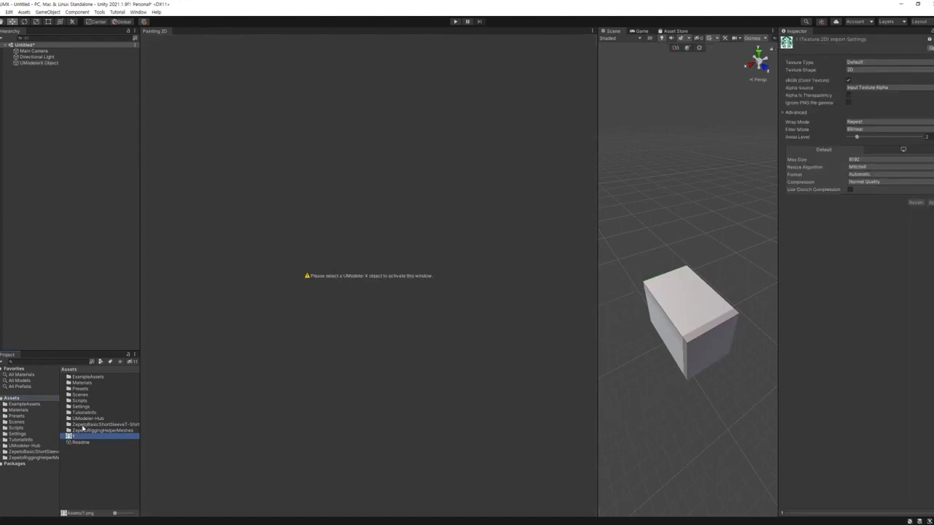
click(848, 95)
click(930, 202)
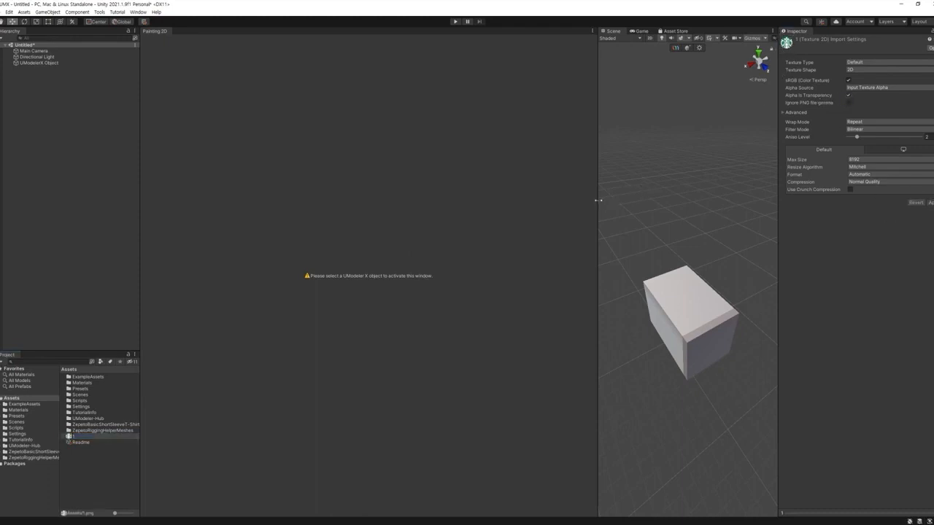
Enlarge the Scene view, reselect the box and assign texture 1 as the sticker layer's albedo texture
drag(598, 200, 422, 202)
click(598, 340)
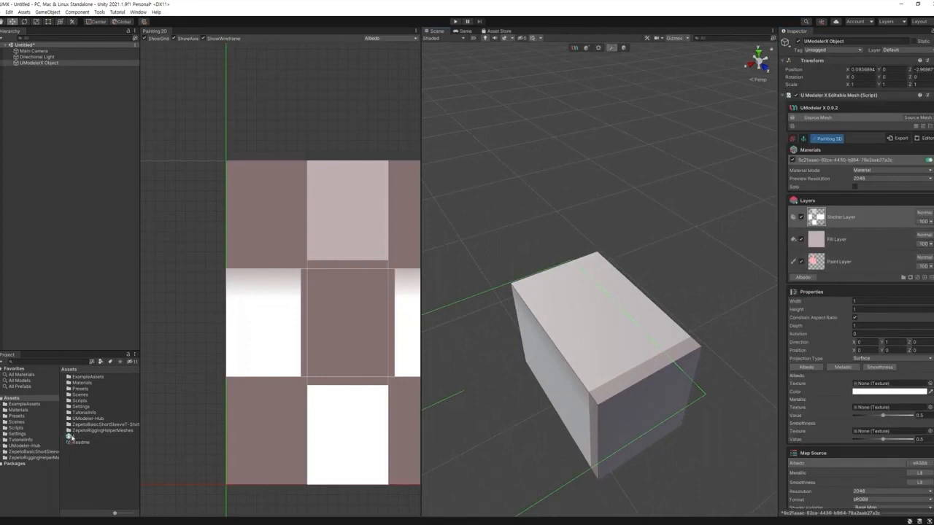
drag(73, 437, 880, 383)
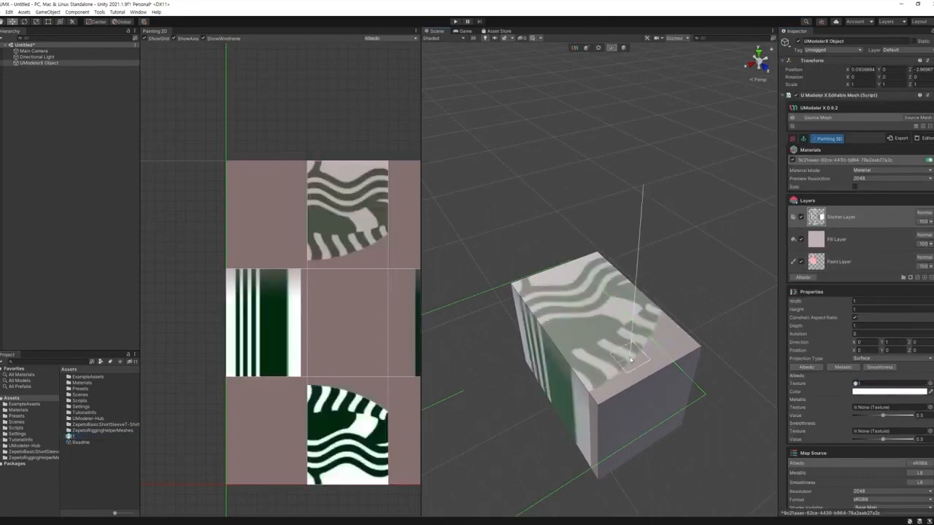
Place the Starbucks logo sticker on the box's top face and adjust its size and position there
alt+drag(639, 350, 641, 352)
scroll(642, 352, down, 4)
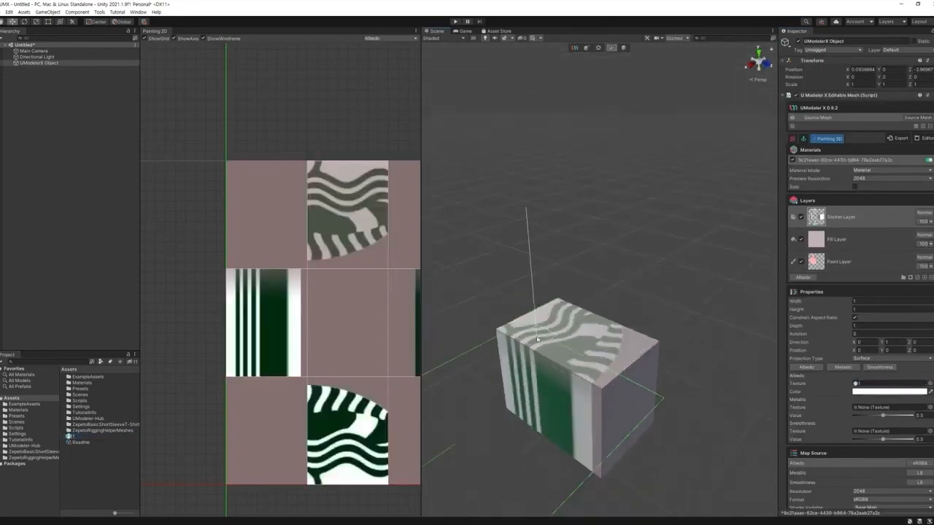
alt+drag(719, 373, 637, 330)
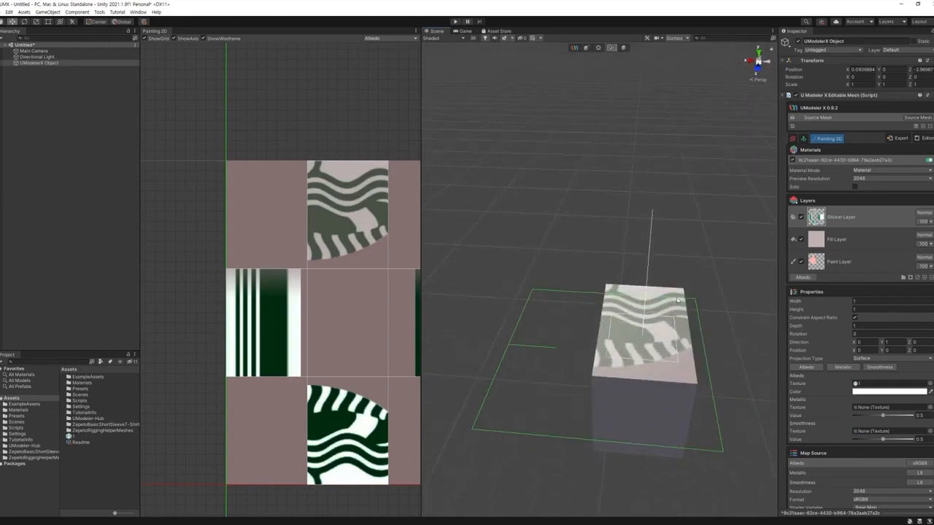
click(651, 341)
click(642, 324)
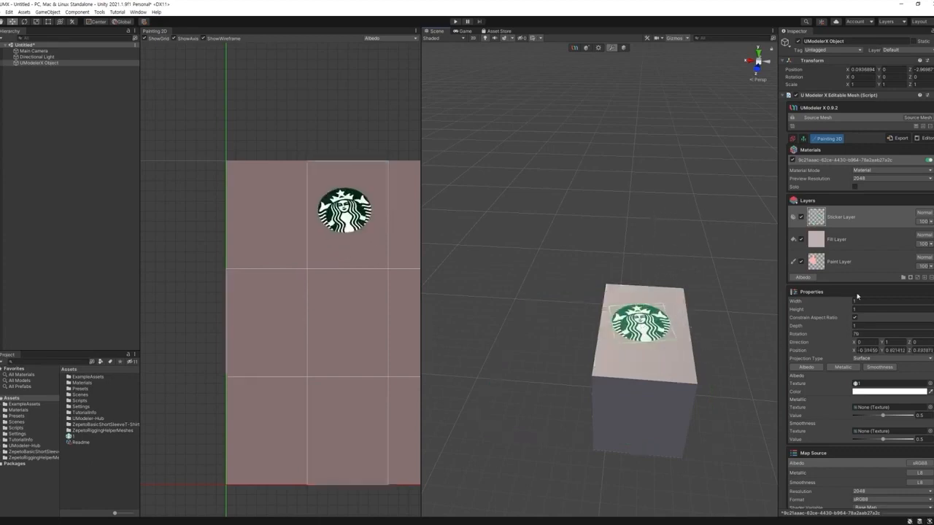
alt+drag(736, 371, 588, 330)
alt+drag(541, 368, 649, 433)
mouse_move(590, 343)
mouse_down()
mouse_move(598, 308)
mouse_move(599, 329)
mouse_up()
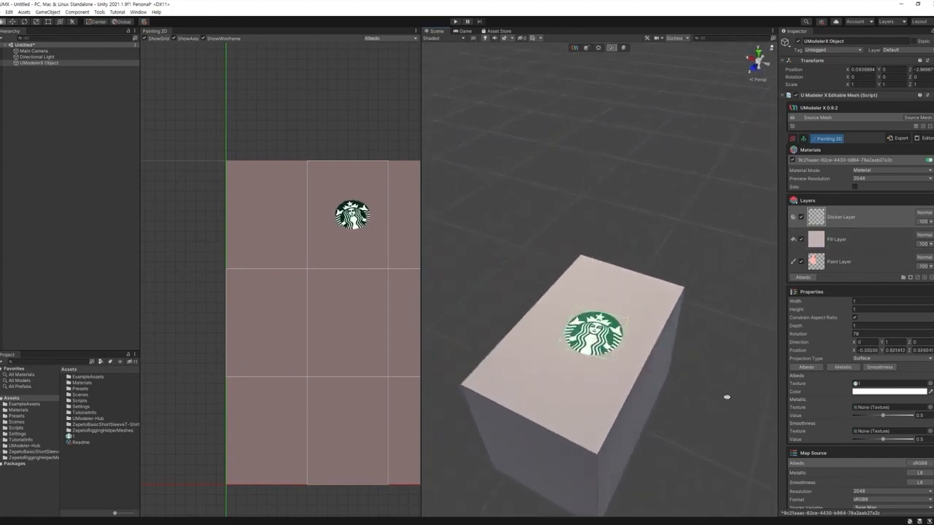
alt+drag(725, 396, 657, 427)
click(626, 265)
mouse_move(626, 266)
mouse_down()
mouse_move(559, 306)
mouse_move(615, 282)
mouse_move(559, 308)
mouse_move(592, 284)
mouse_move(591, 310)
mouse_move(617, 282)
mouse_up()
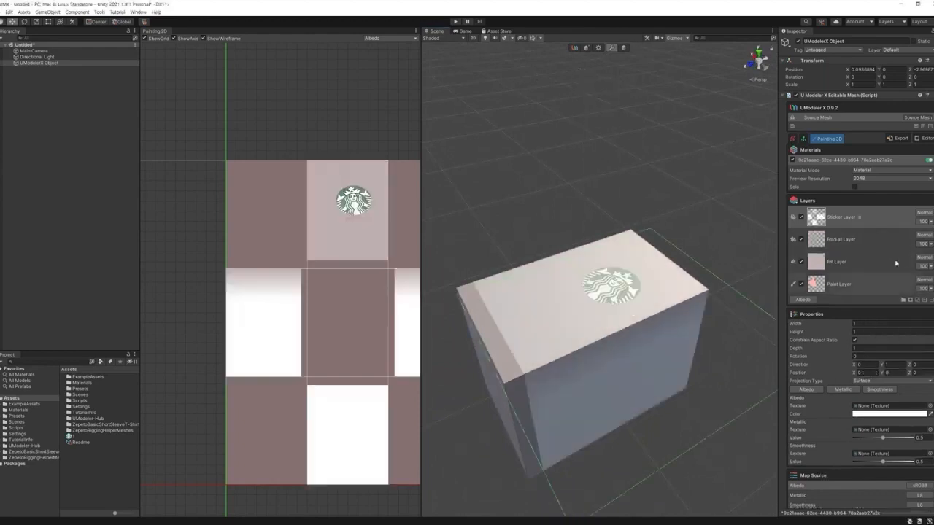
Add a second sticker layer with albedo texture 1 and place it on the box's long side face at the top edge
click(925, 278)
drag(73, 437, 868, 409)
drag(557, 377, 620, 378)
alt+drag(690, 385, 627, 431)
click(594, 355)
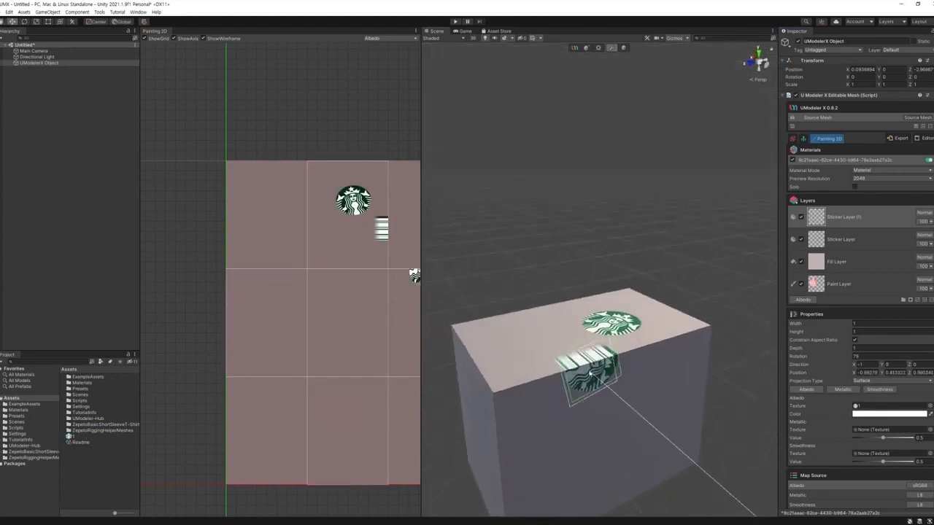
alt+drag(587, 378, 624, 401)
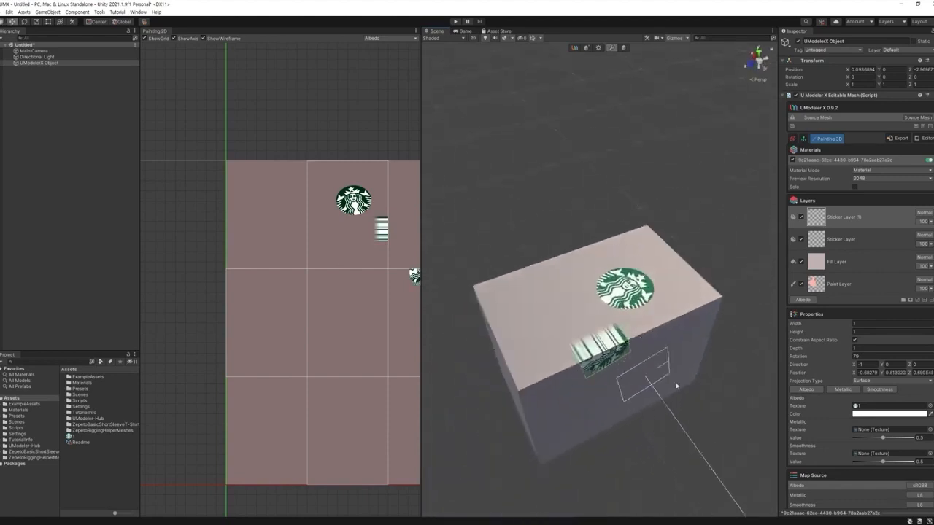
Set the second sticker's projection type to Screen and place it again across the box's top edge
middle_drag(707, 404, 668, 404)
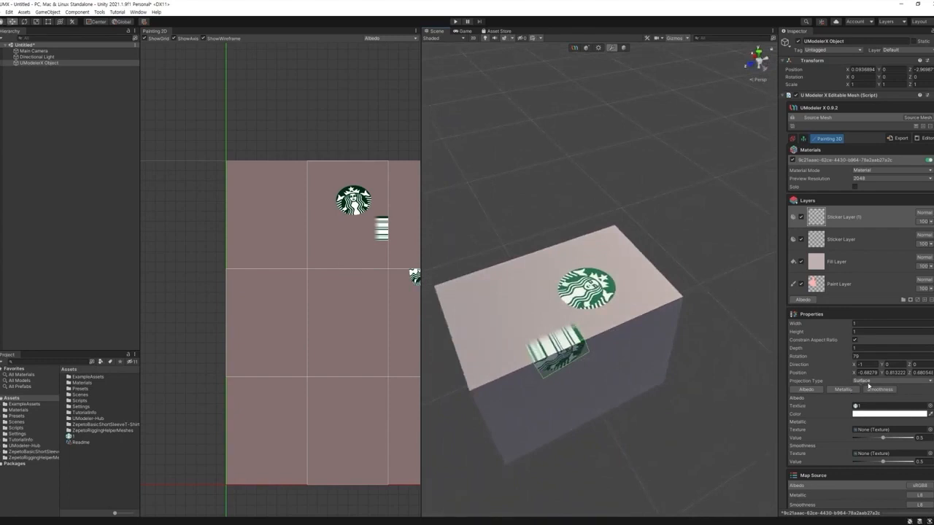
click(868, 383)
click(868, 397)
alt+drag(724, 411, 602, 377)
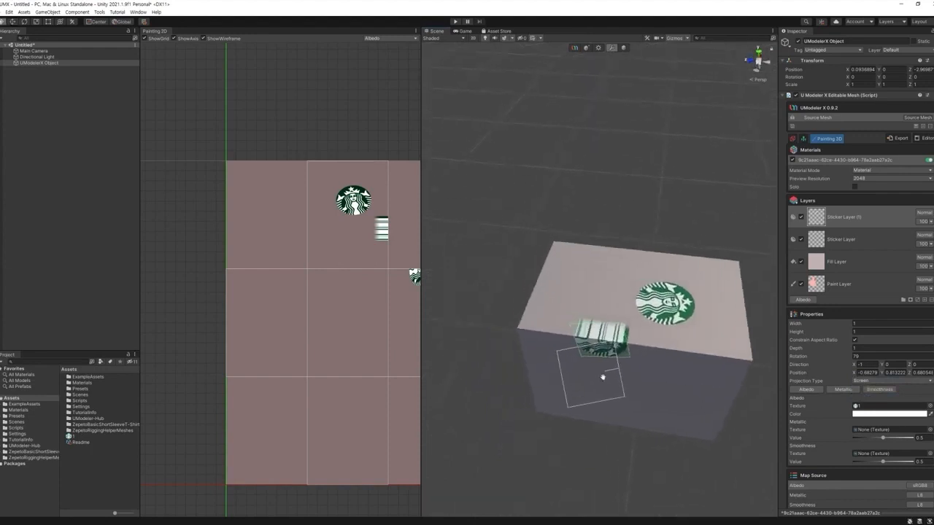
click(584, 340)
alt+drag(632, 410, 587, 438)
Set the second sticker's projection type back to Surface
click(878, 381)
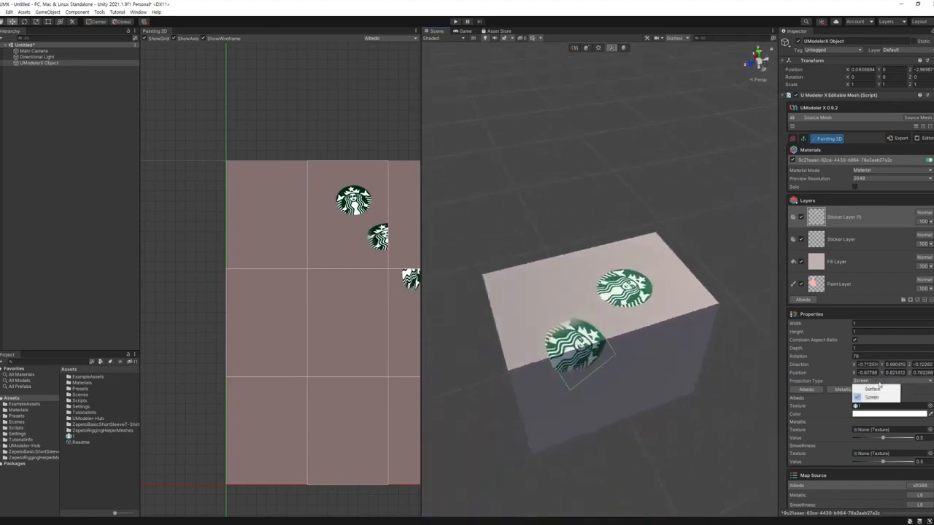
click(865, 397)
alt+drag(664, 404, 734, 359)
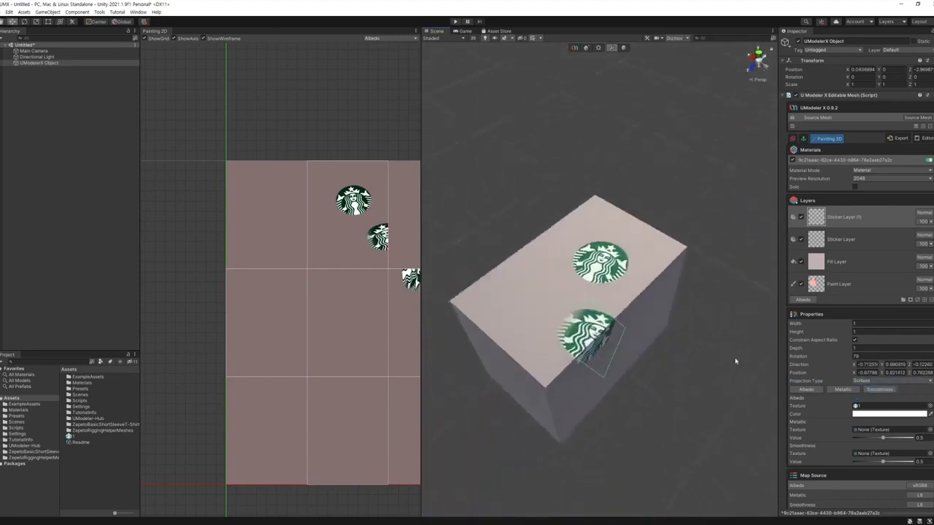
click(925, 300)
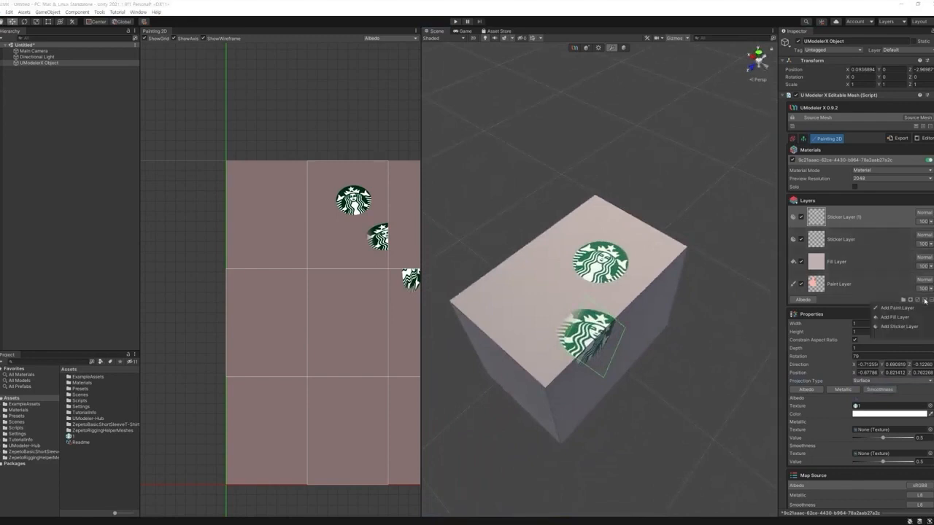
click(856, 301)
Add a Normal map to the material's map sources and remove it again
scroll(841, 368, down, 3)
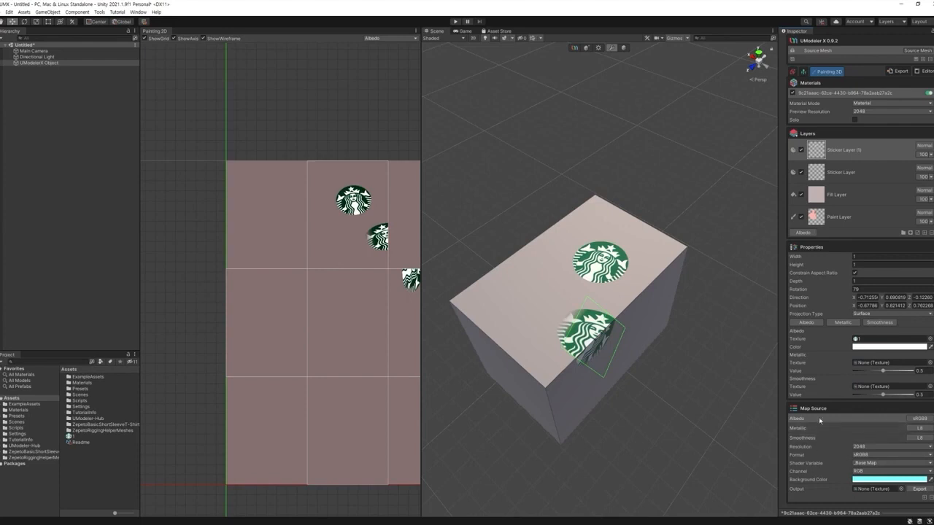
click(920, 429)
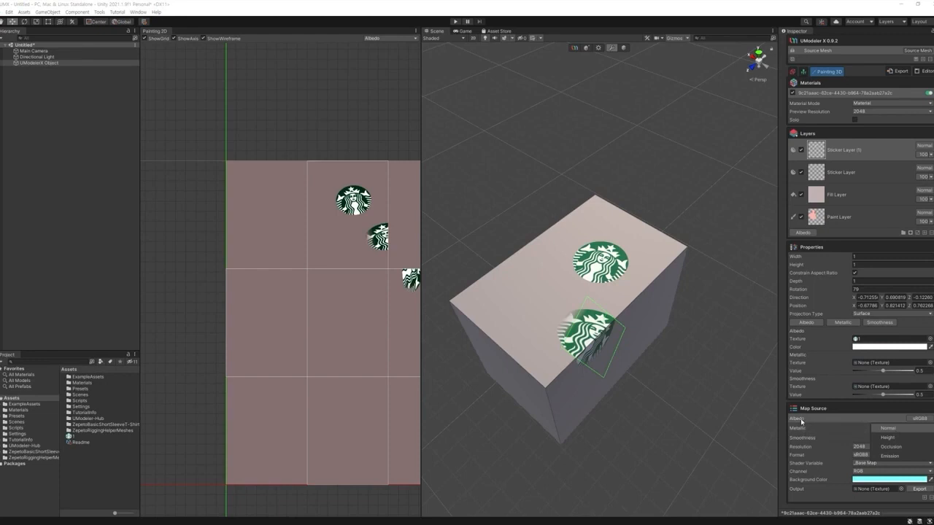
click(888, 429)
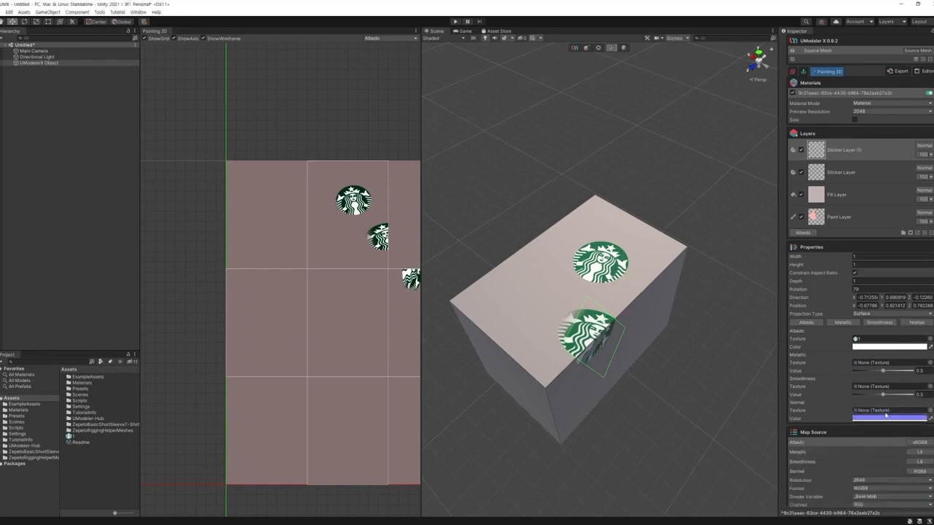
scroll(875, 417, down, 2)
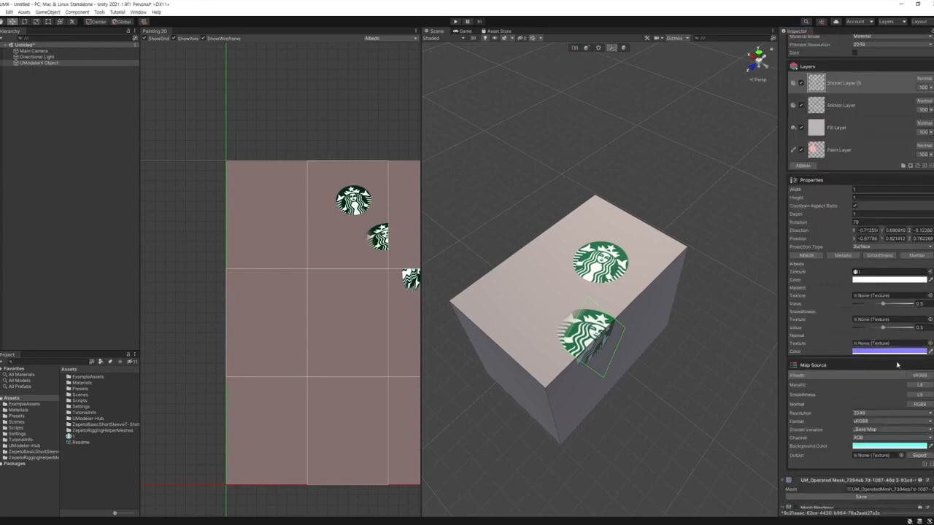
click(813, 405)
click(931, 464)
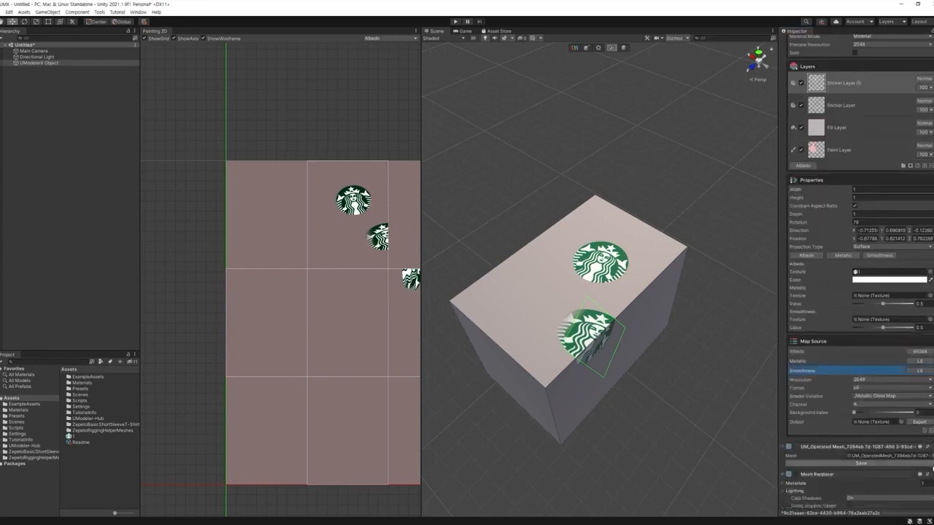
Set Paint Layer's brush albedo color to hot pink and paint a patch on the box's top face
scroll(859, 375, up, 2)
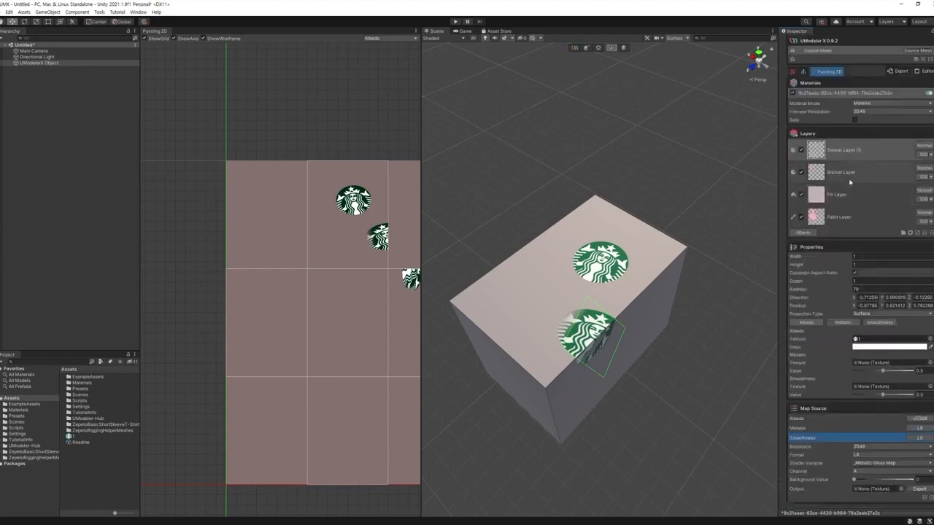
click(841, 218)
middle_drag(626, 310, 684, 311)
click(896, 382)
click(910, 386)
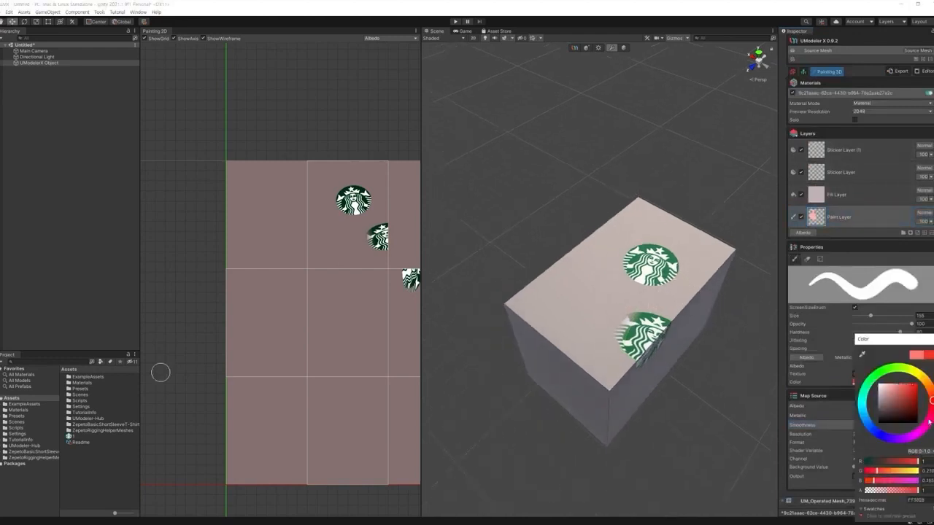
click(928, 421)
click(613, 299)
Delete Fill Layer from the layer stack
click(836, 195)
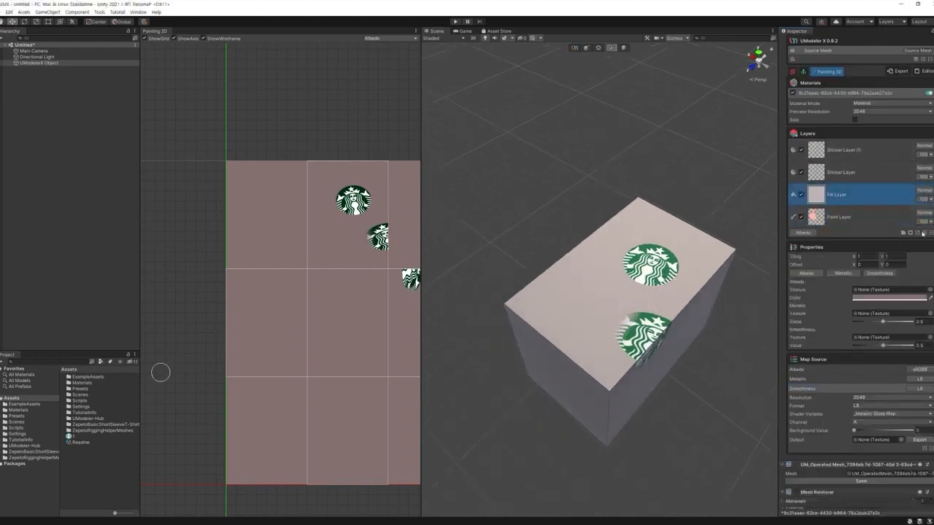
click(919, 233)
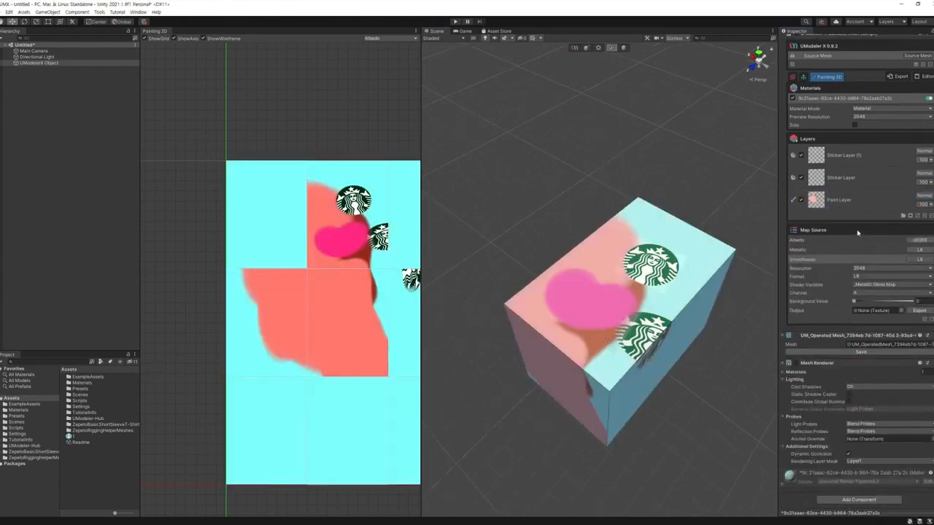
Paint hot pink on Paint Layer across the box's top face and the upper parts of the adjoining side faces
click(839, 200)
mouse_move(627, 281)
mouse_down()
mouse_move(589, 306)
mouse_move(553, 292)
mouse_move(540, 299)
mouse_up()
mouse_move(642, 365)
alt+mouse_down()
mouse_move(683, 401)
mouse_move(686, 331)
alt+mouse_up()
mouse_move(637, 292)
mouse_down()
mouse_move(584, 249)
mouse_move(605, 306)
mouse_up()
mouse_move(644, 373)
alt+mouse_down()
mouse_move(641, 356)
mouse_move(732, 382)
alt+mouse_up()
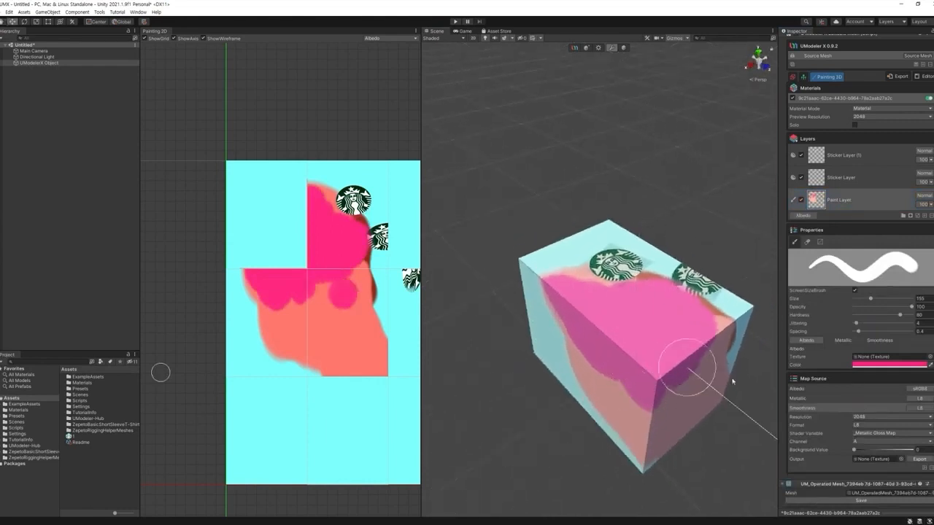
key(ctrl+z)
Enable the brush's Metallic channel with a value of 1 and paint metallic hot pink over the box's side face and adjacent top area
click(845, 341)
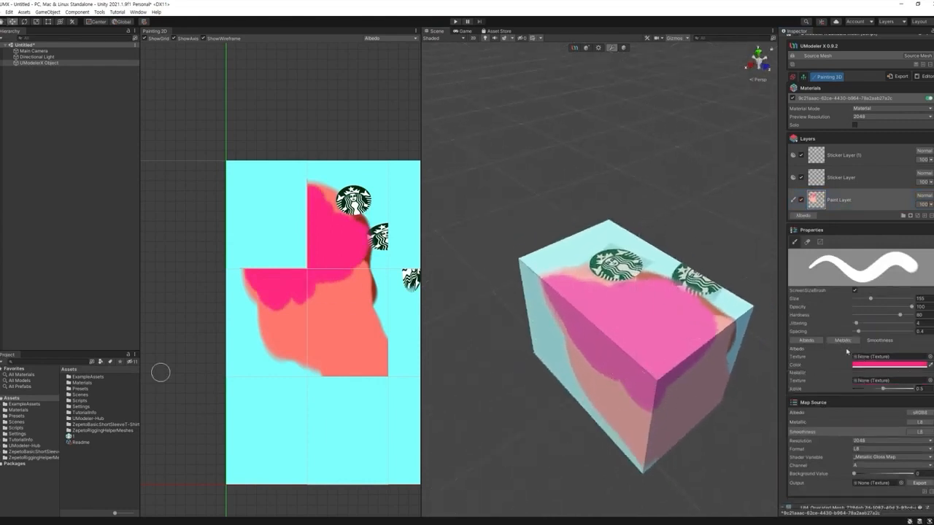
mouse_move(594, 325)
mouse_down()
mouse_move(650, 386)
mouse_move(725, 424)
mouse_up()
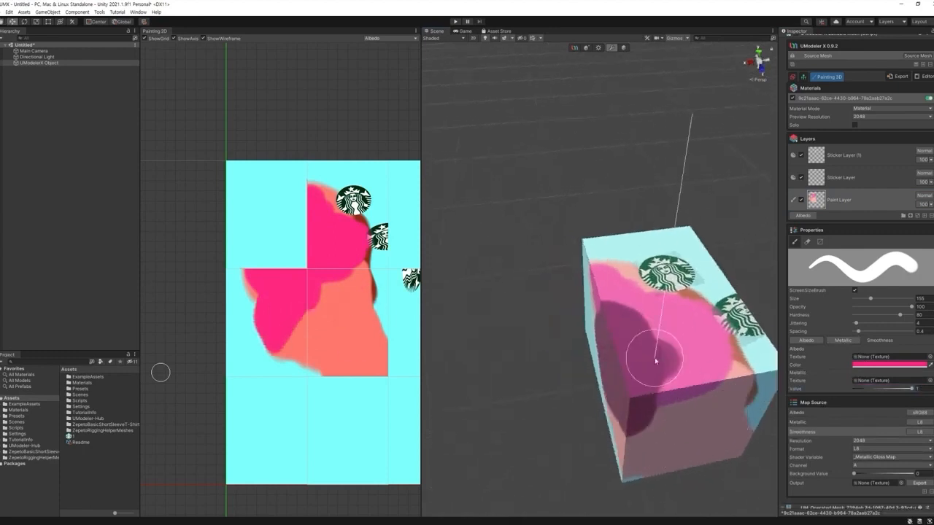
click(844, 341)
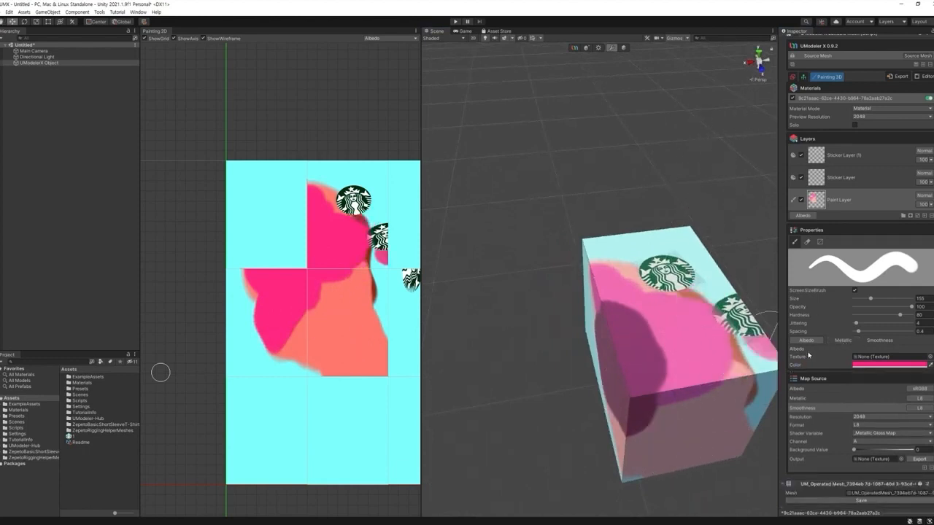
click(832, 341)
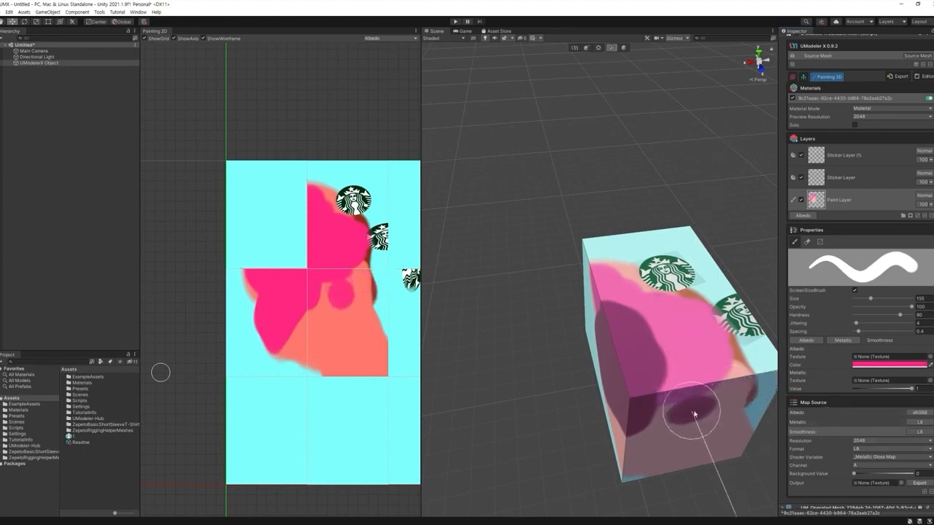
Export the Smoothness and Albedo map sources as PNG textures into the Assets folder, keeping the suggested file names
middle_drag(697, 409, 644, 398)
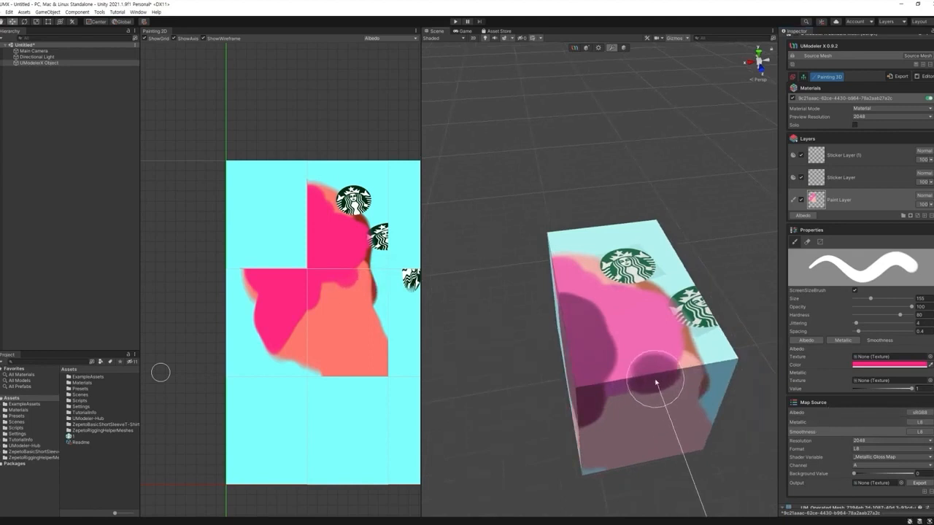
click(919, 483)
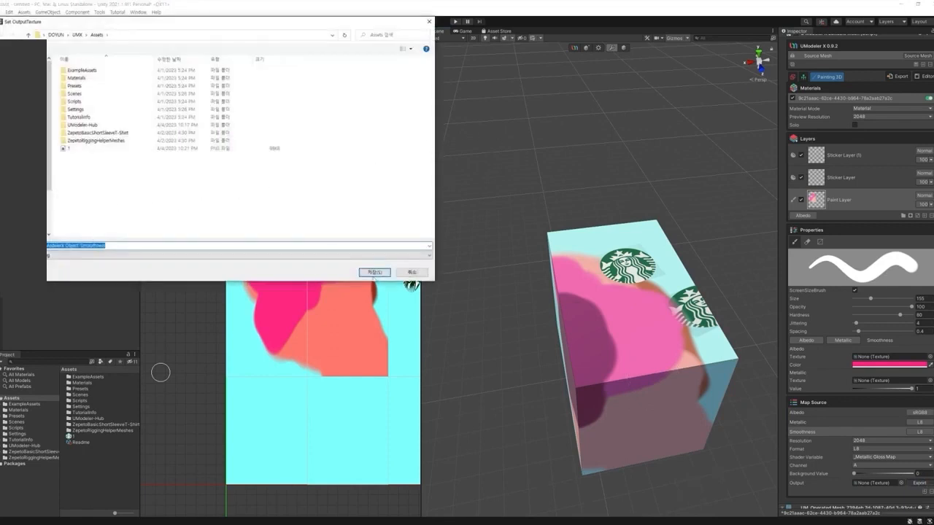
click(374, 273)
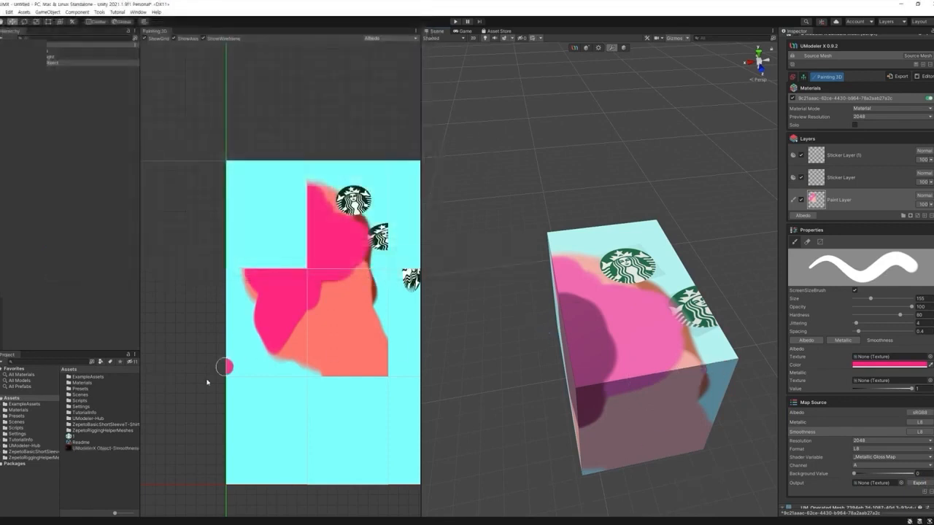
click(803, 412)
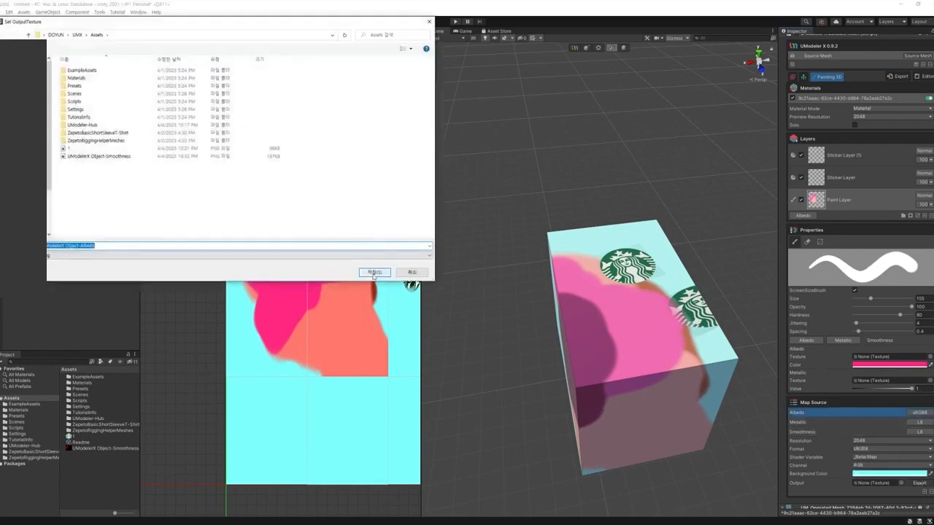
click(375, 272)
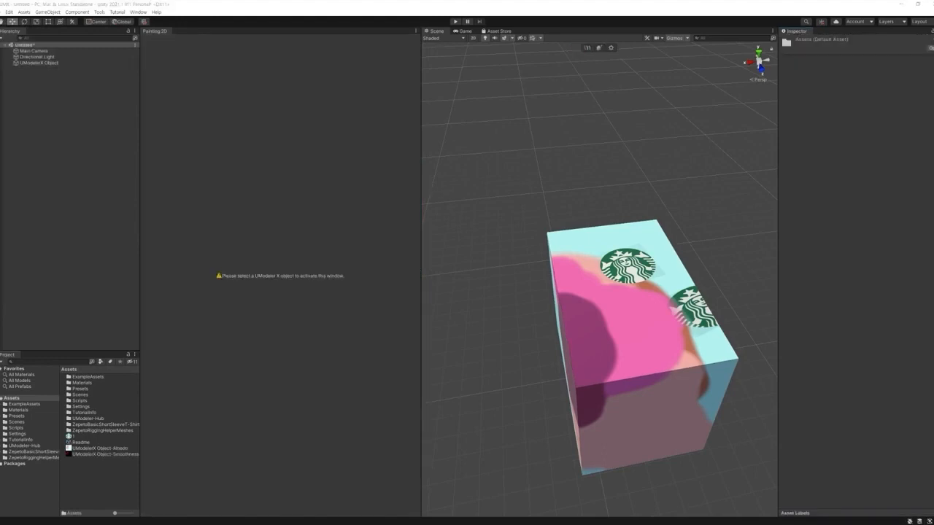
Reselect the painted UModelerX box and switch it from 3D painting to modeling mode
drag(596, 139, 708, 114)
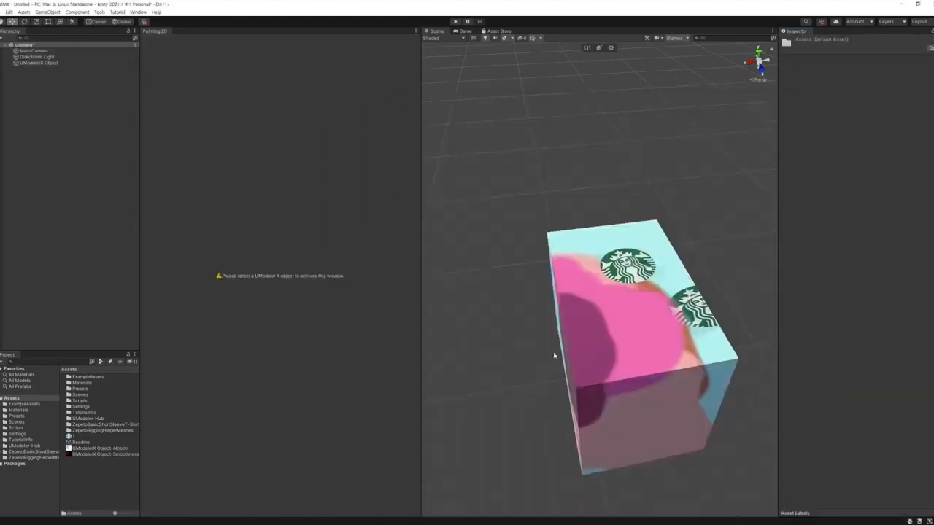
click(554, 355)
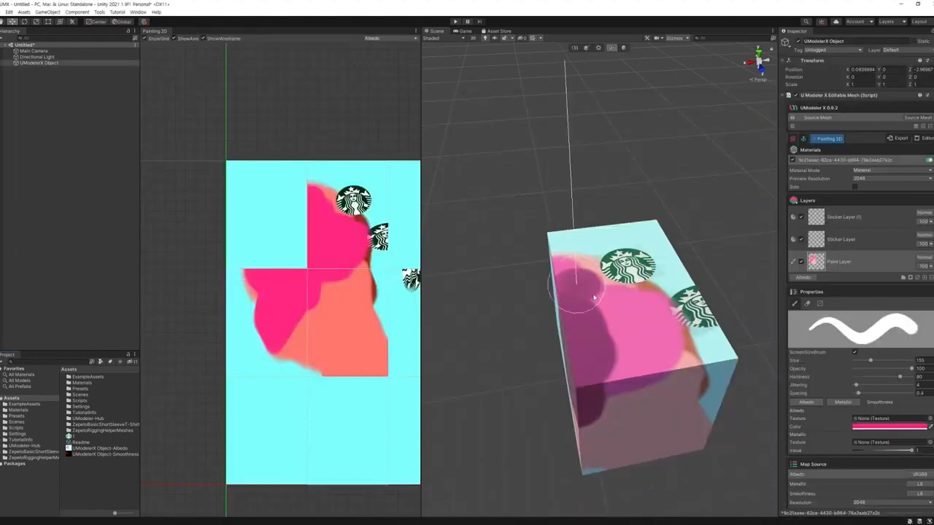
click(117, 523)
click(723, 301)
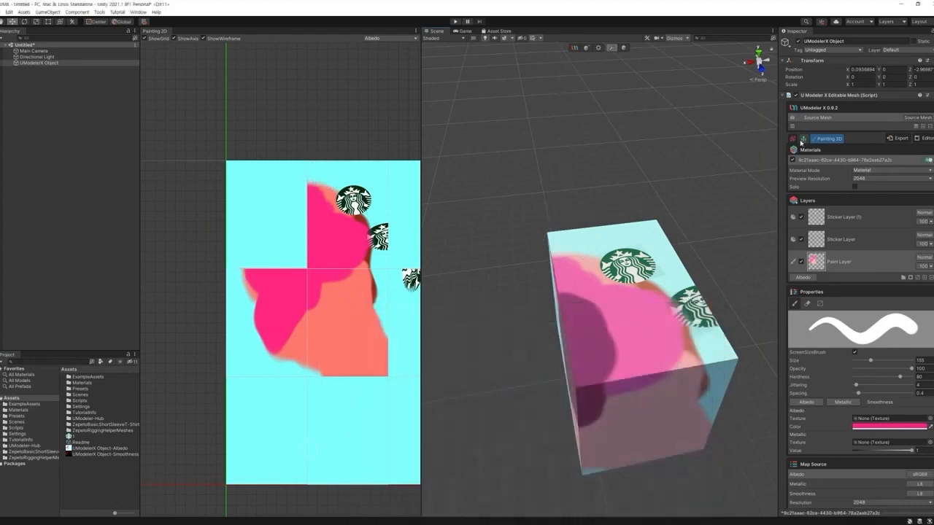
click(795, 141)
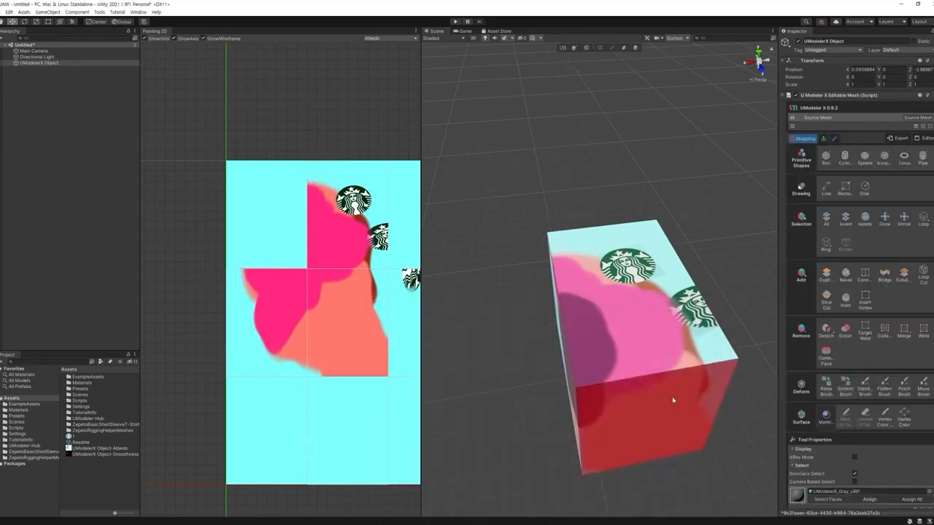
alt+drag(649, 377, 689, 389)
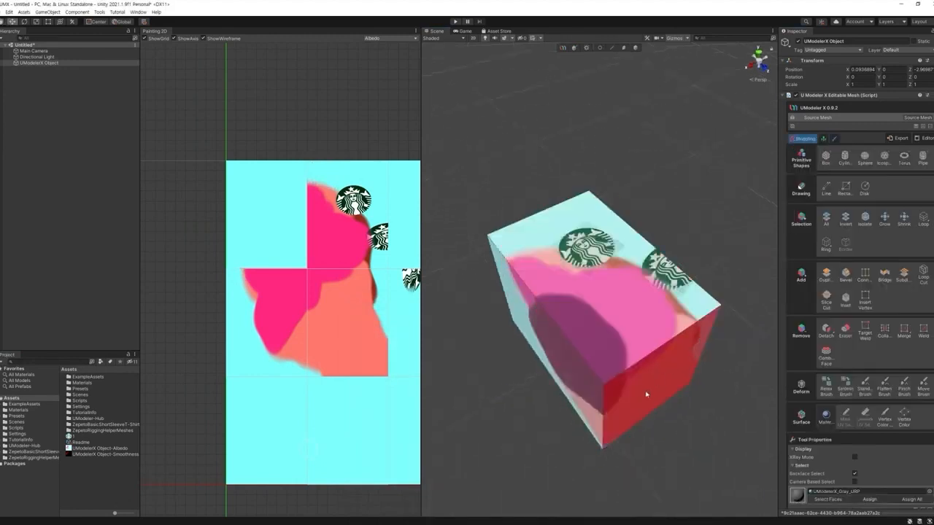
Close the Painting 2D view and narrow the Hierarchy and Project area to enlarge the Scene view
drag(156, 32, 563, 287)
click(698, 47)
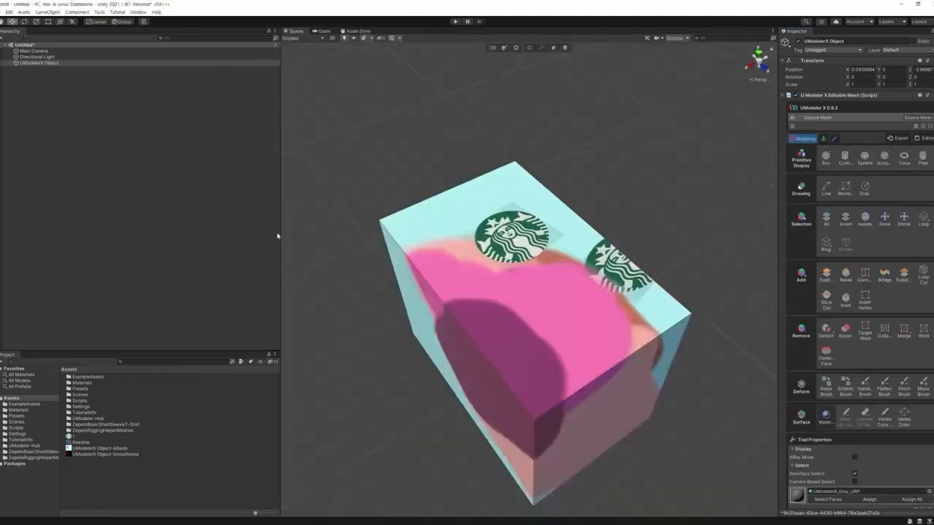
drag(279, 235, 133, 243)
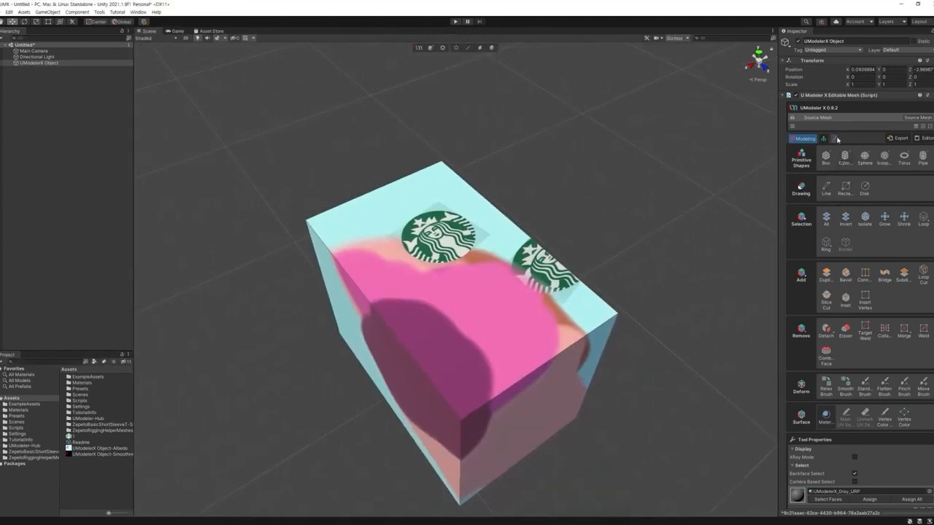
mouse_move(465, 389)
alt+mouse_down()
mouse_move(354, 308)
mouse_move(467, 248)
mouse_move(564, 253)
alt+mouse_up()
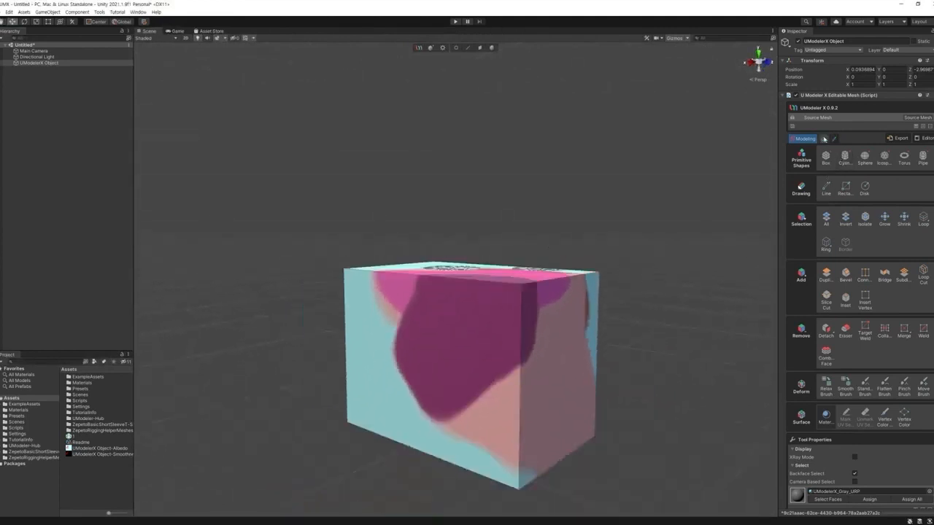
Turn off the painted material's toggle in 3D painting mode and return the box to modeling mode
click(834, 139)
click(928, 160)
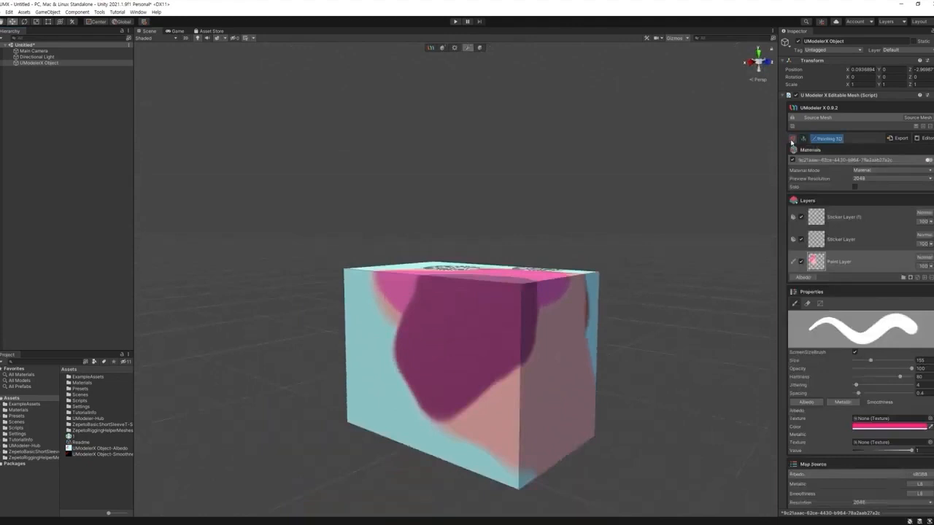
click(793, 139)
alt+drag(645, 329, 594, 398)
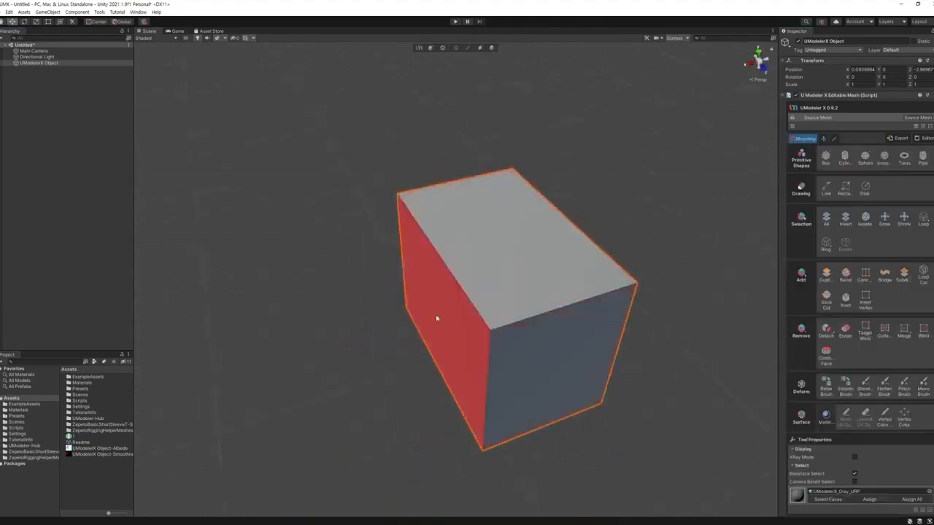
middle_drag(663, 410, 609, 372)
scroll(640, 360, down, 2)
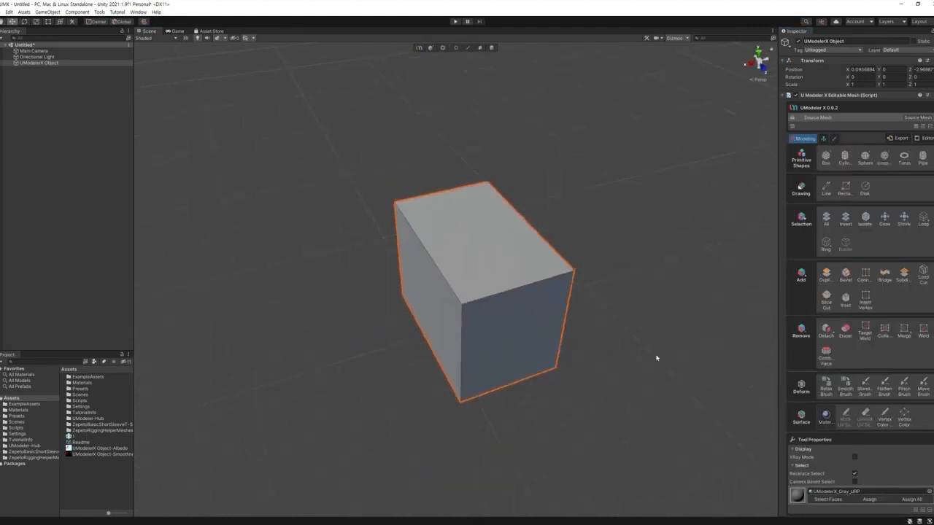
scroll(838, 361, down, 4)
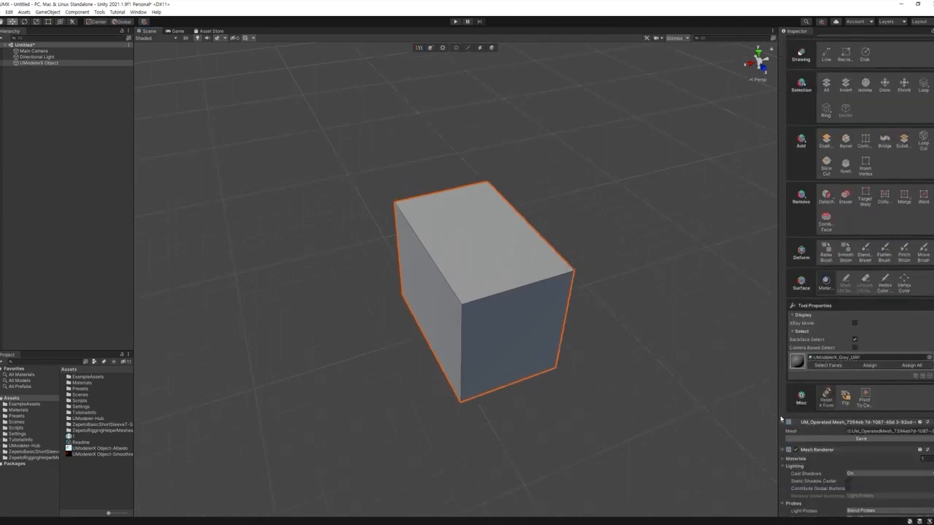
Create a new material in the Assets folder and keep the default name New Material
click(102, 491)
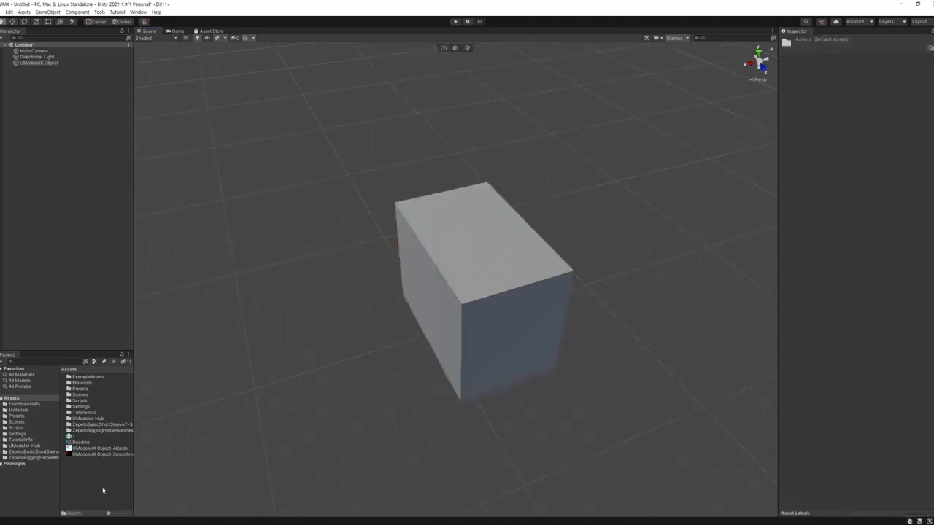
right_click(103, 491)
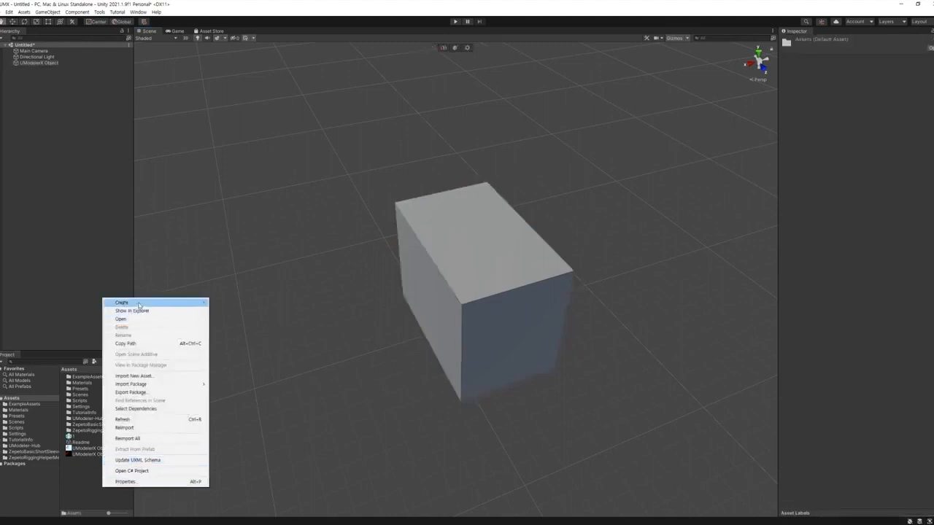
mouse_move(142, 304)
click(249, 350)
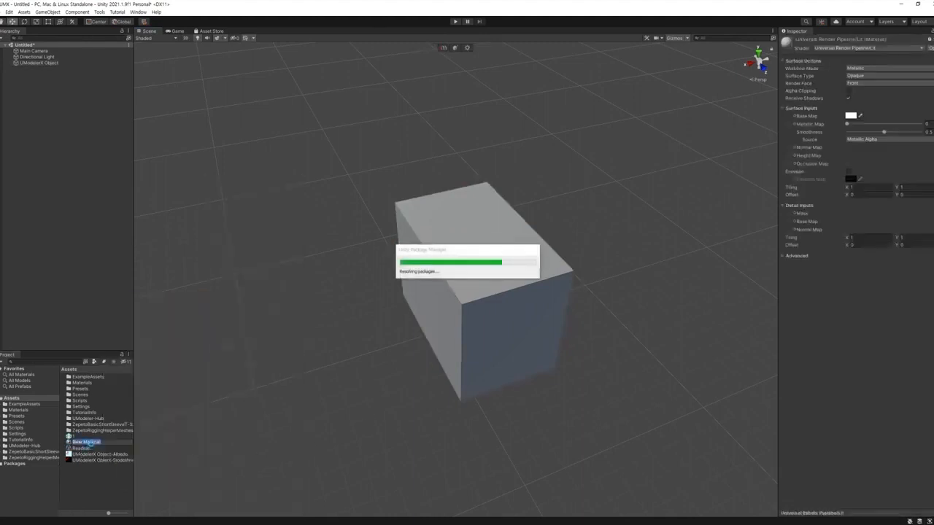
click(98, 443)
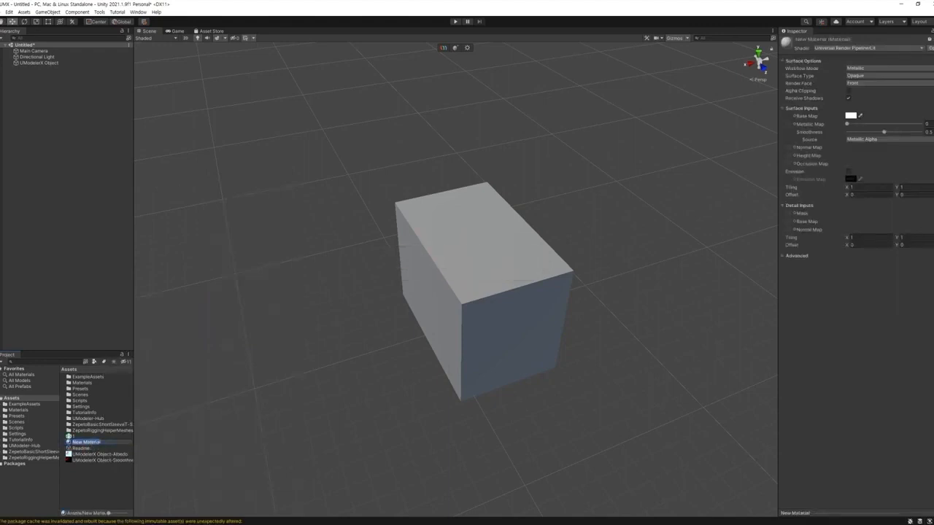
click(109, 469)
Select the box and replace its UModelerX_Gray_URP material with New Material
click(543, 252)
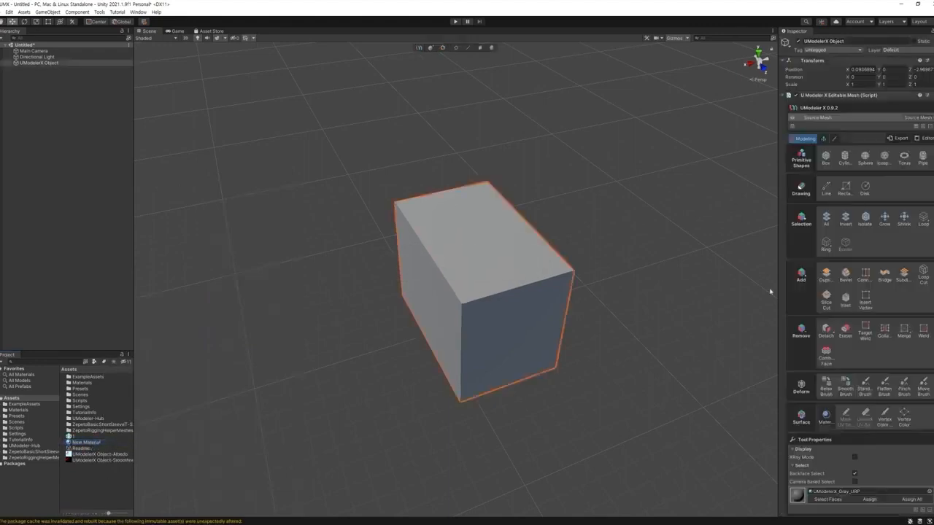
scroll(849, 428, down, 2)
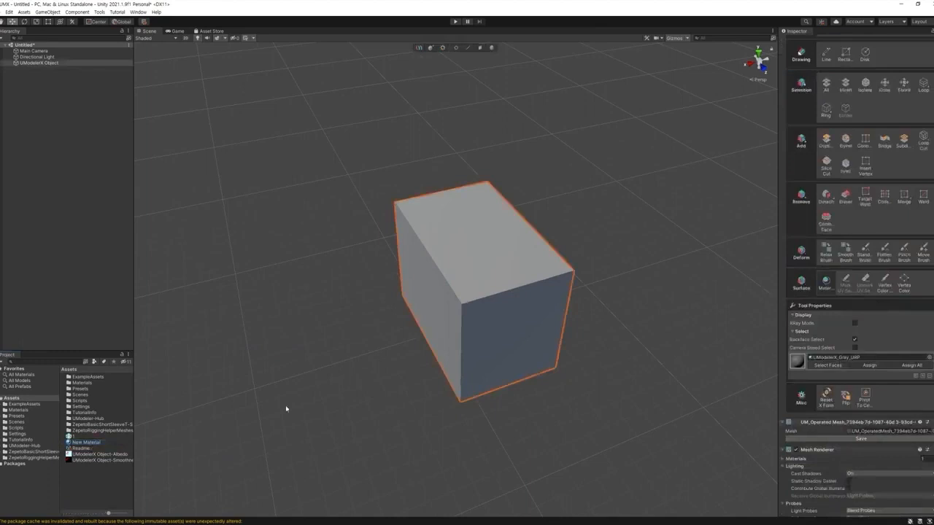
drag(850, 365, 850, 363)
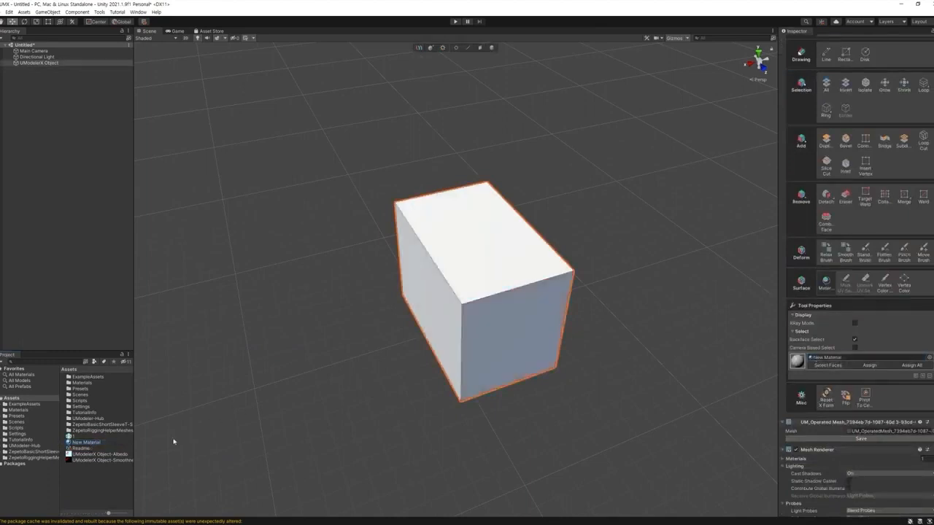
Apply the exported UModelerX Object-Albedo texture as the Base Map of New Material
click(86, 442)
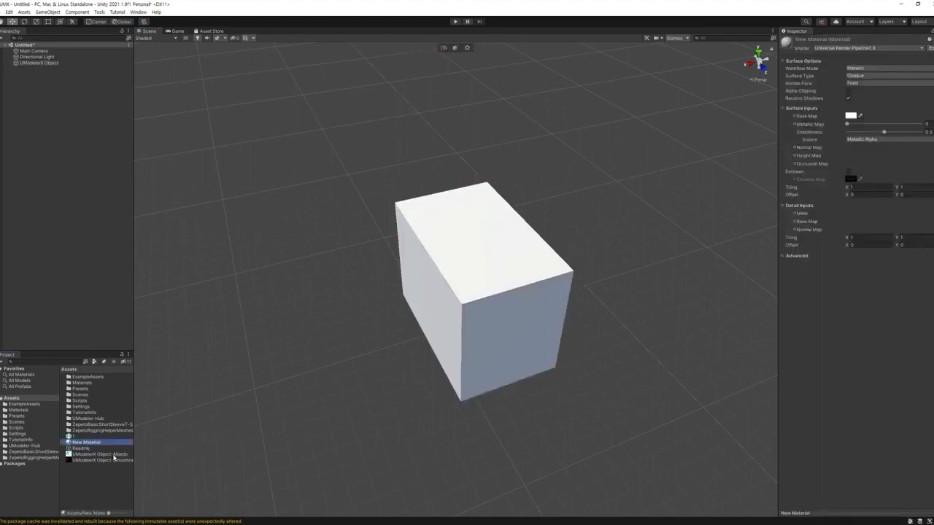
click(791, 119)
drag(99, 454, 790, 117)
alt+drag(614, 316, 655, 323)
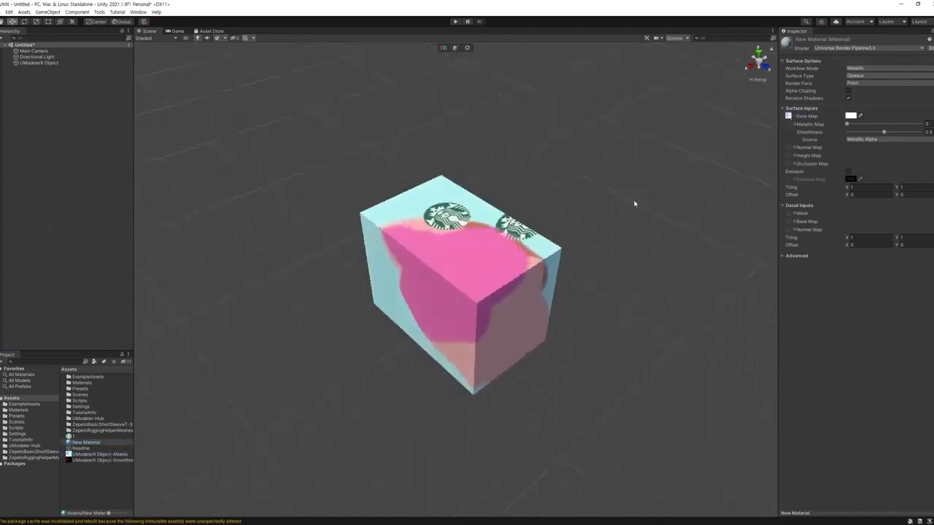
Select the textured box and switch it back to 3D painting mode
click(536, 277)
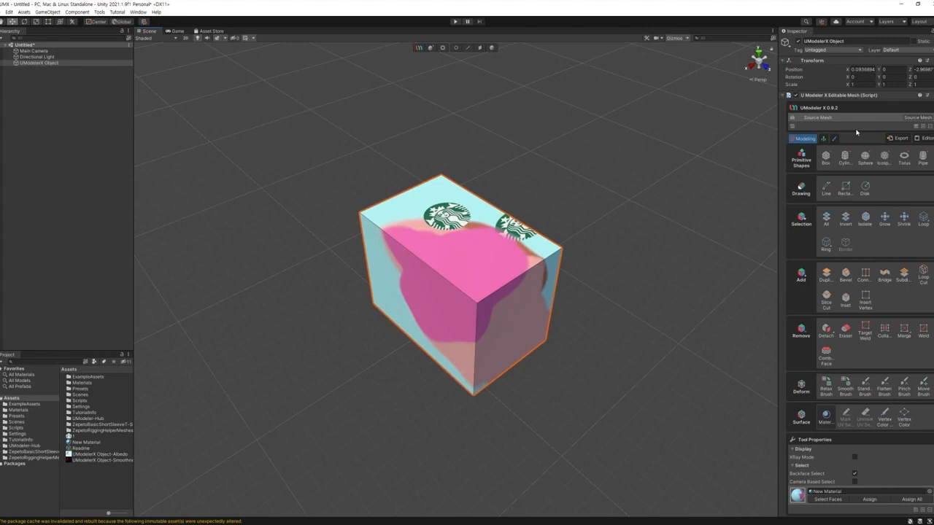
click(834, 138)
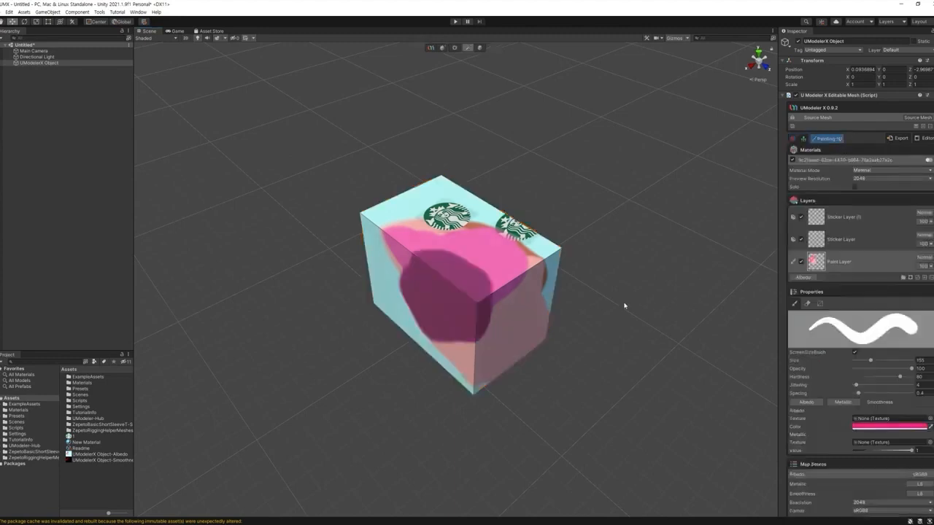